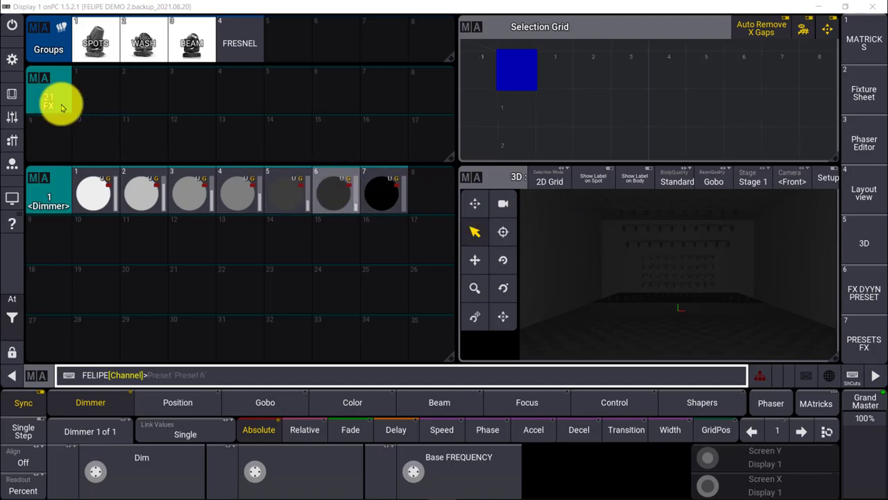
# Step: Open the DMX curves list of the show's patch
pyautogui.click(14, 60)
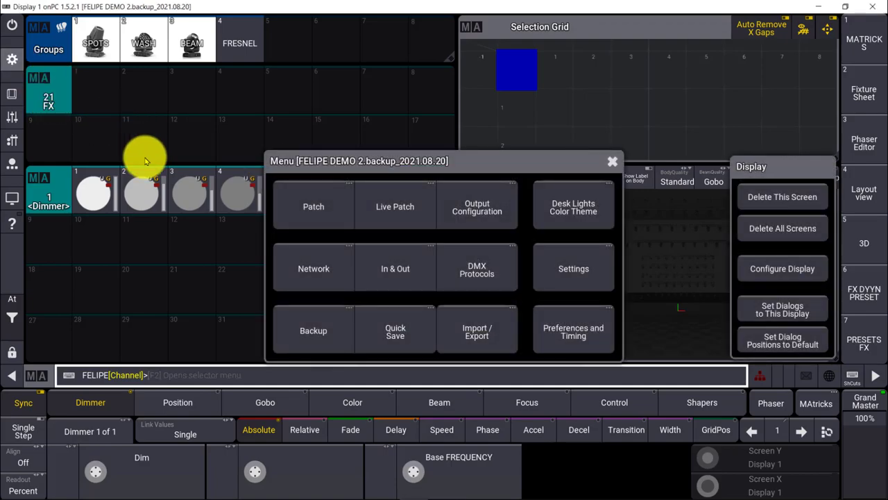
pyautogui.click(328, 221)
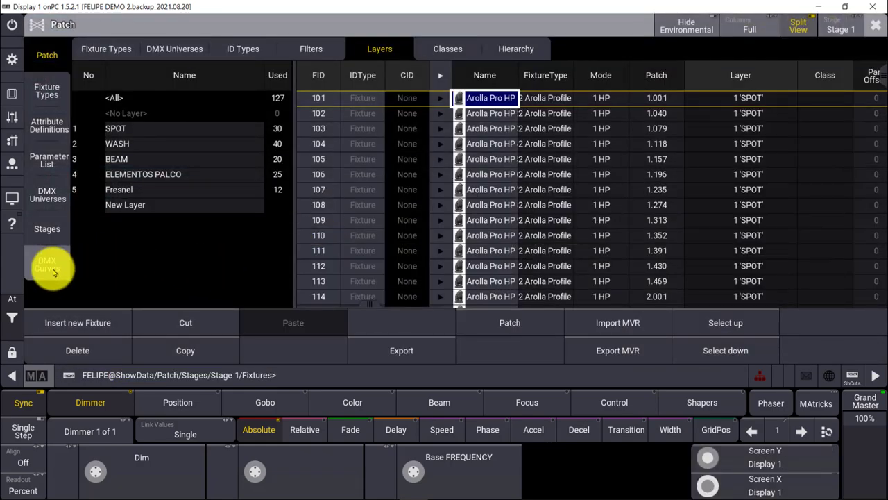
pyautogui.click(55, 269)
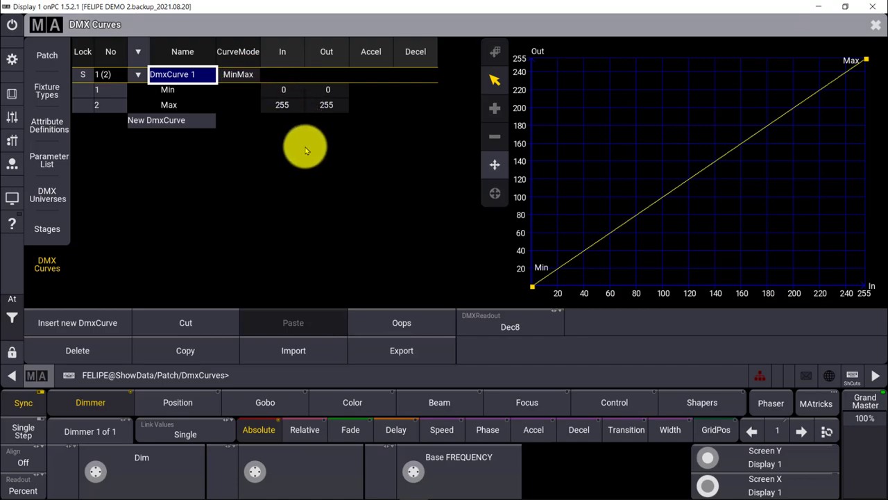
# Step: Set the curve mode of DmxCurve 1 to Switch
pyautogui.click(236, 76)
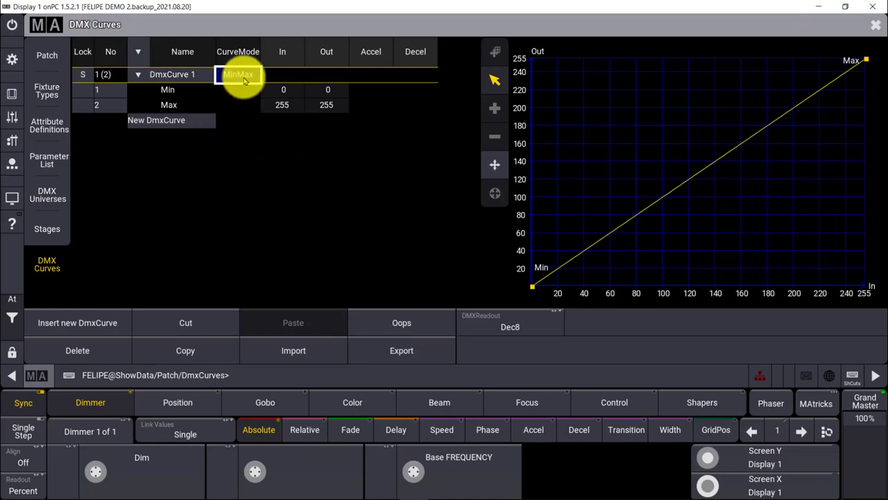
pyautogui.click(240, 81)
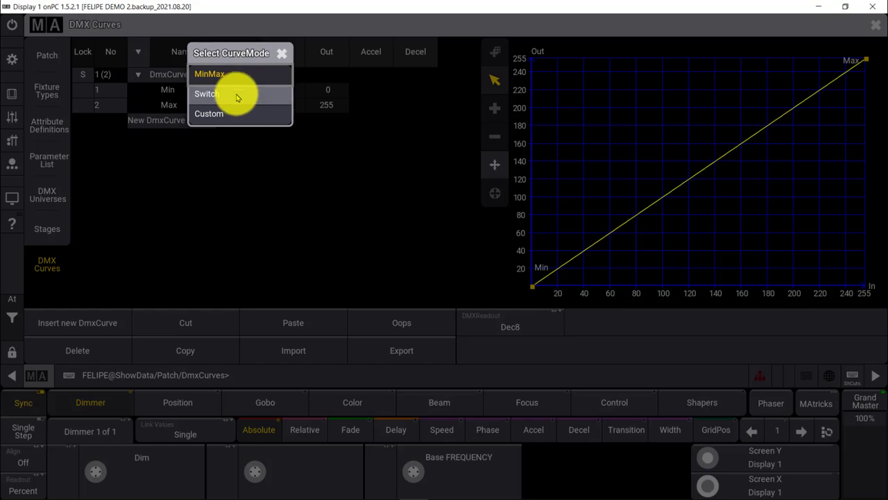
pyautogui.click(253, 102)
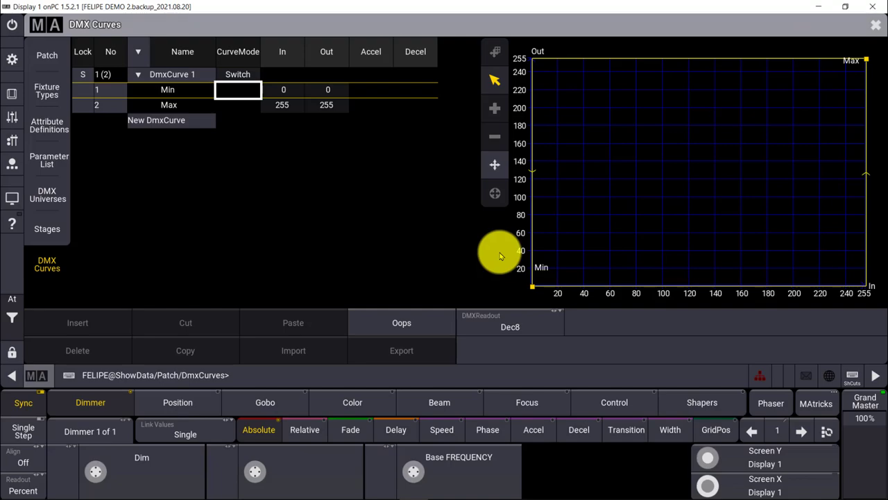
# Step: Return the curve mode of DmxCurve 1 to MinMax
pyautogui.click(238, 77)
pyautogui.click(186, 77)
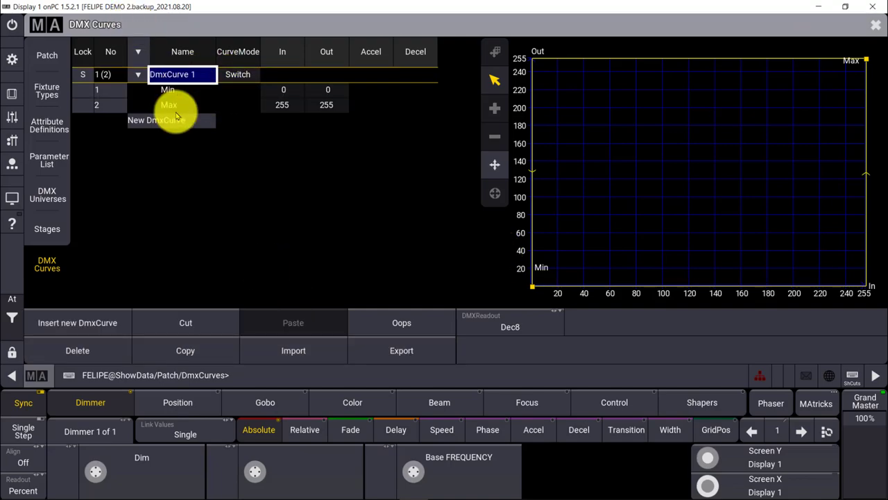
pyautogui.doubleClick(240, 75)
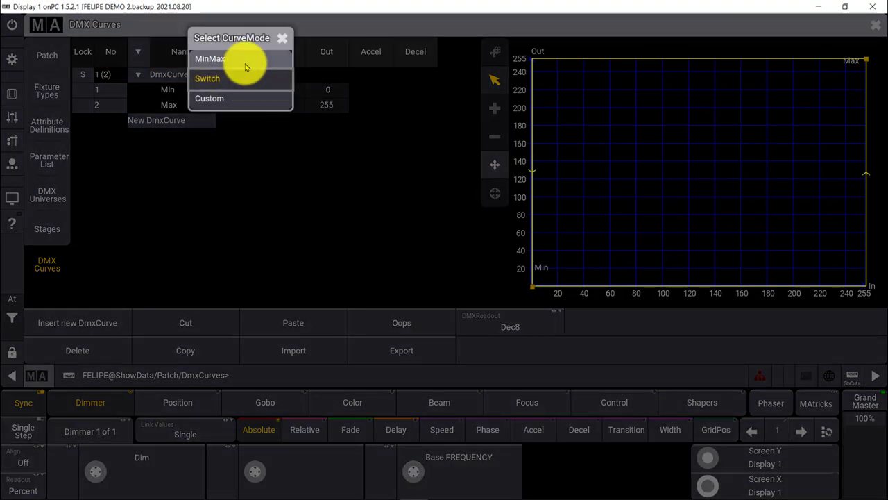
pyautogui.click(240, 59)
# Step: Add a new DMX curve below DmxCurve 1 and name it Soft
pyautogui.click(138, 74)
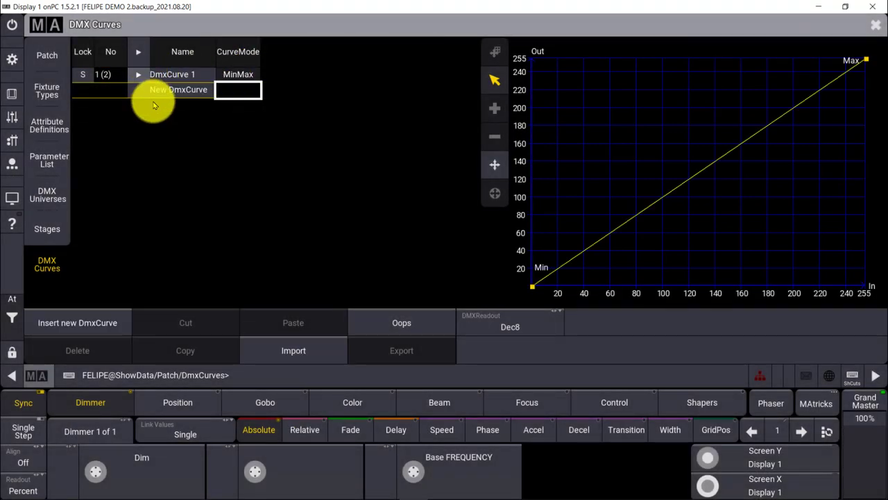
pyautogui.click(158, 91)
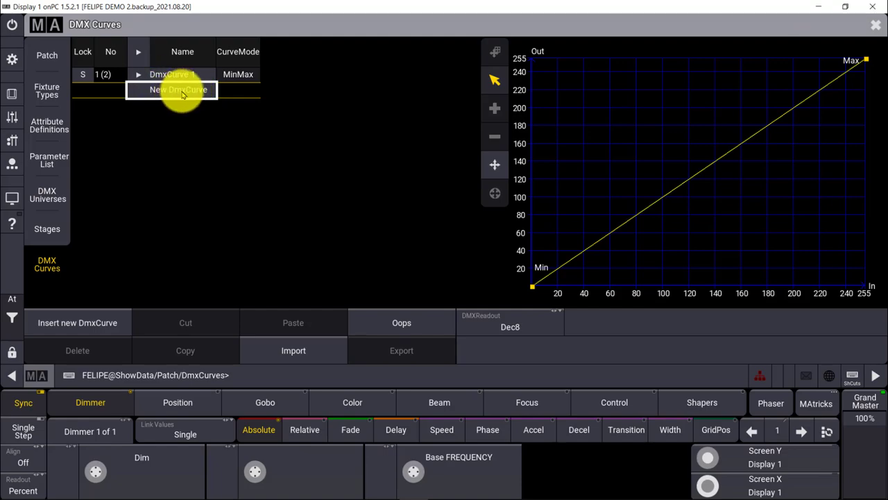
pyautogui.click(182, 93)
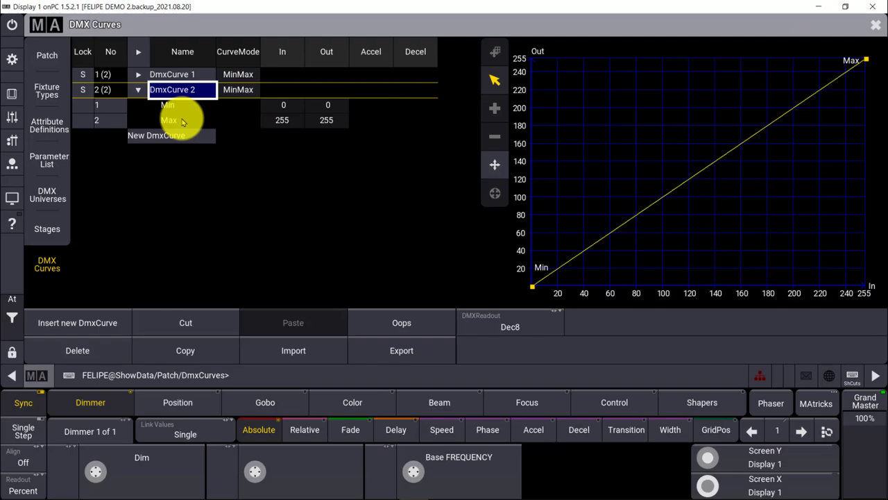
pyautogui.write('Soft')
pyautogui.press('Return')
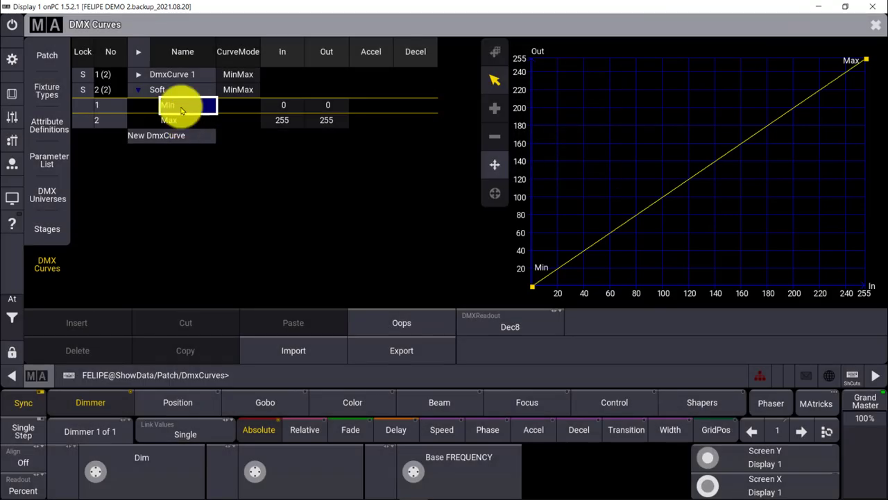
# Step: Set the curve mode of the Soft curve to Custom
pyautogui.click(243, 96)
pyautogui.click(243, 96)
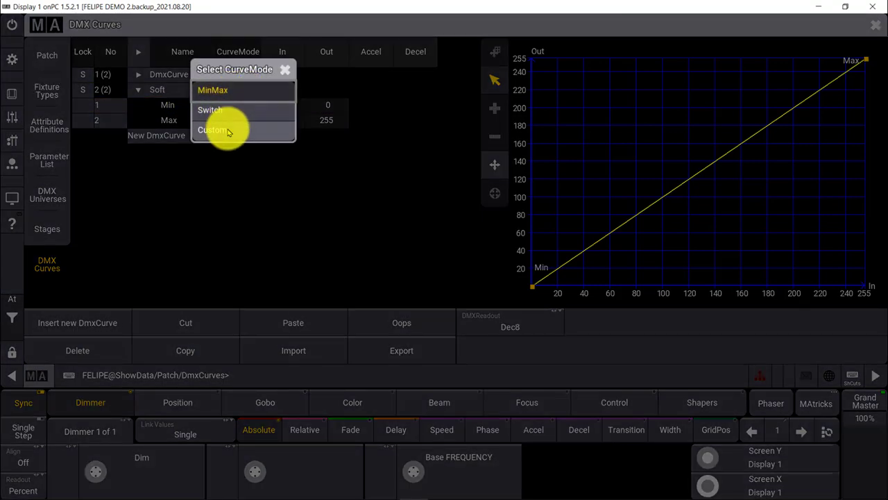
pyautogui.click(229, 131)
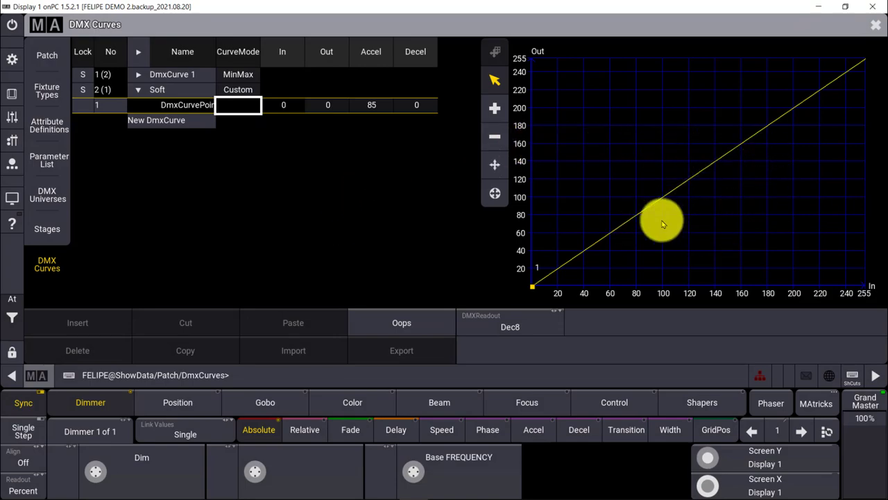
# Step: Add seven points below the Soft curve's diagonal, from about In 18, Out 11 to about In 231, Out 148
pyautogui.click(532, 290)
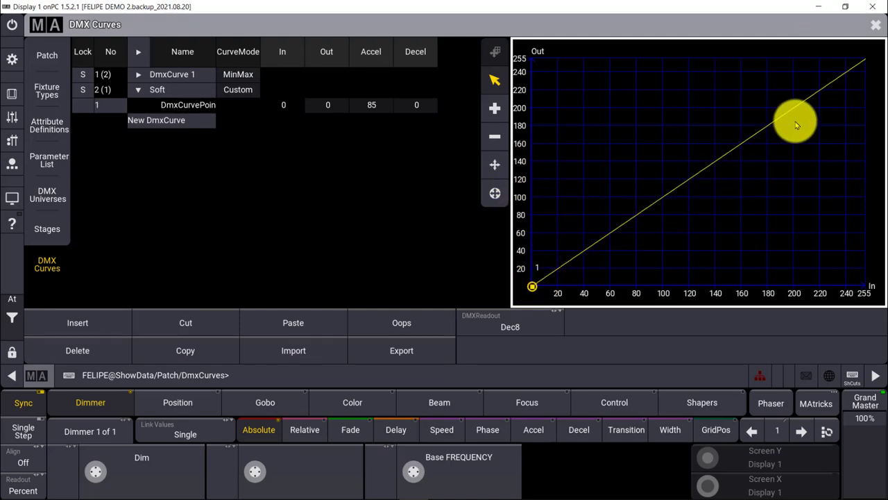
pyautogui.click(494, 108)
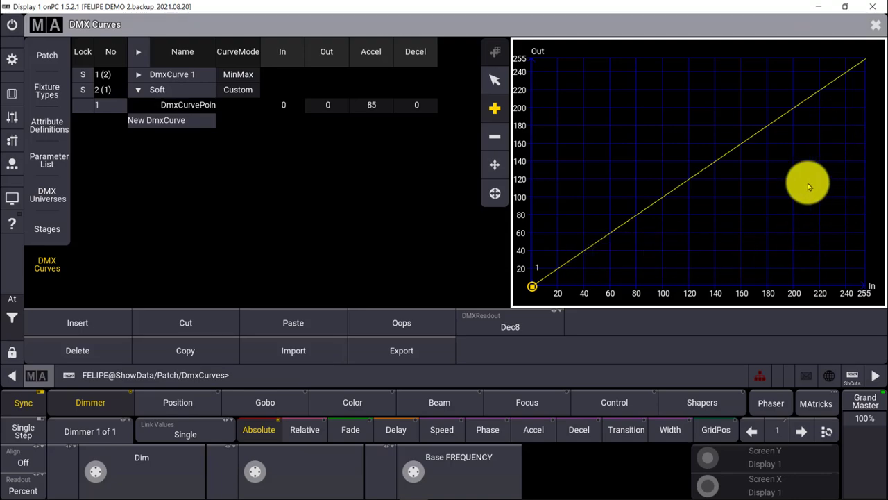
pyautogui.click(555, 275)
pyautogui.moveTo(559, 275); pyautogui.dragTo(753, 213)
pyautogui.moveTo(778, 185); pyautogui.dragTo(807, 188)
pyautogui.moveTo(824, 158)
pyautogui.mouseDown()
pyautogui.moveTo(837, 149)
pyautogui.moveTo(821, 151)
pyautogui.moveTo(836, 157)
pyautogui.mouseUp()
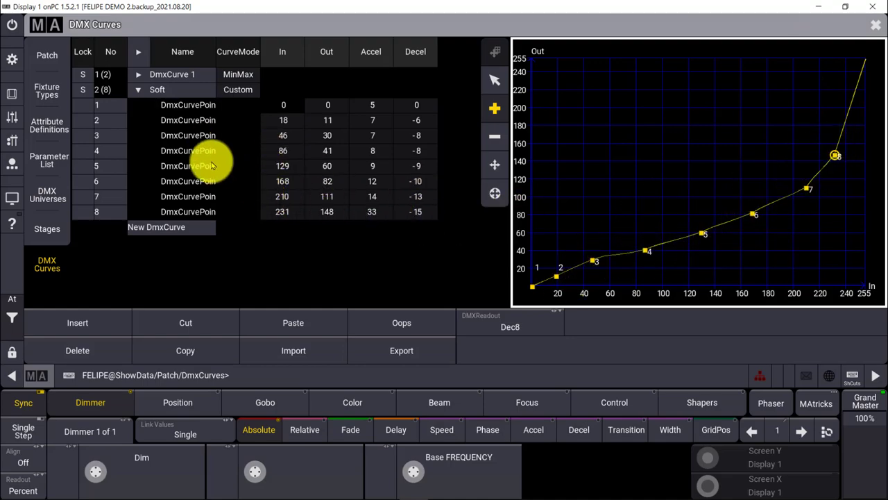
pyautogui.click(189, 120)
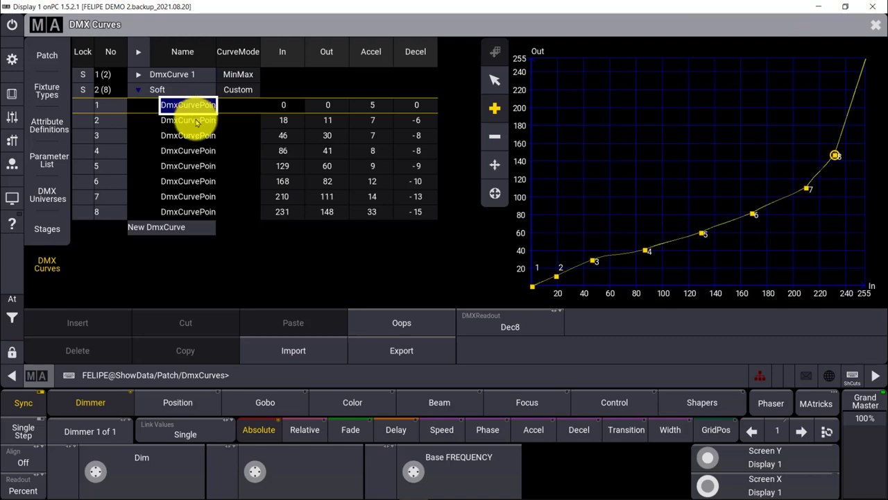
pyautogui.click(191, 134)
pyautogui.click(195, 154)
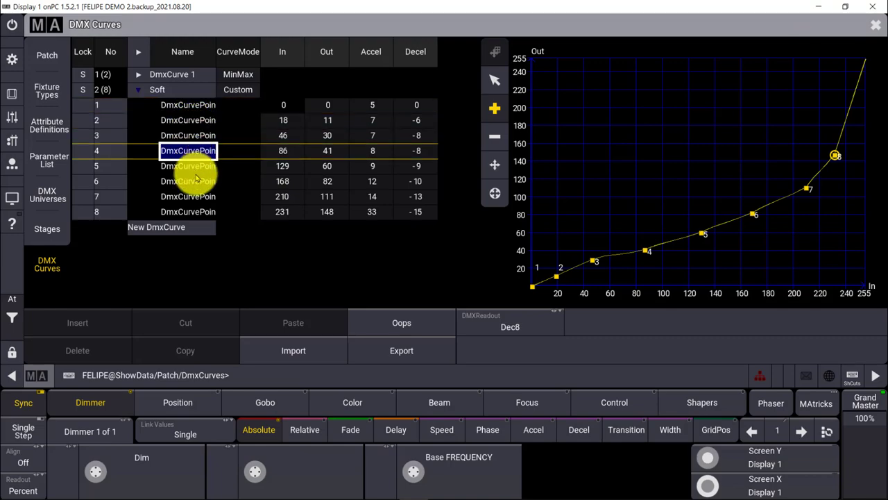
pyautogui.click(207, 170)
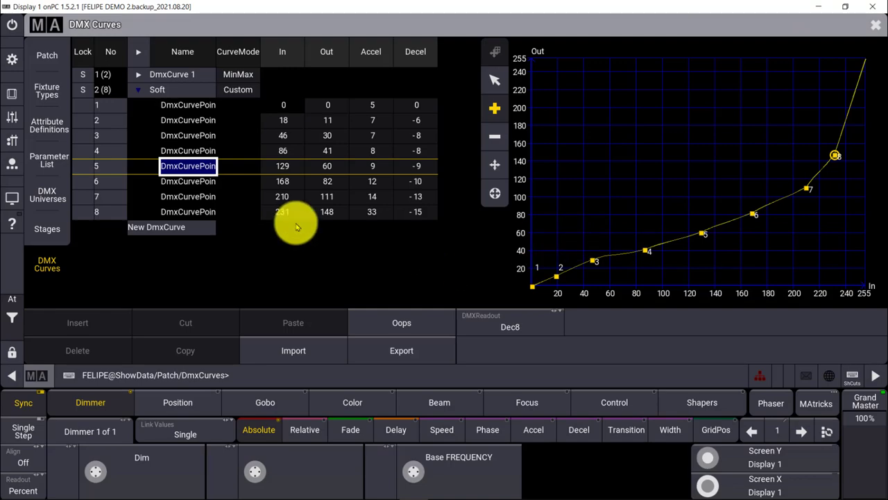
# Step: Open the generic Dimmer fixture type for editing from the patch's fixture types
pyautogui.click(55, 64)
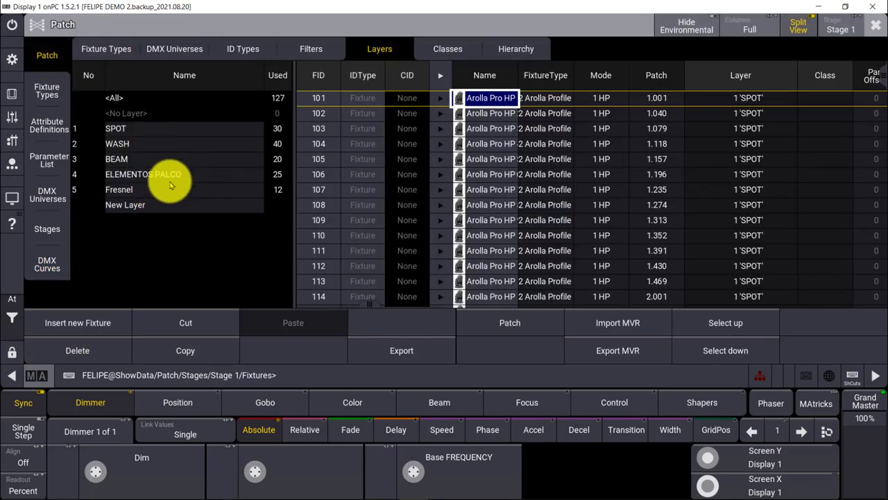
pyautogui.click(47, 90)
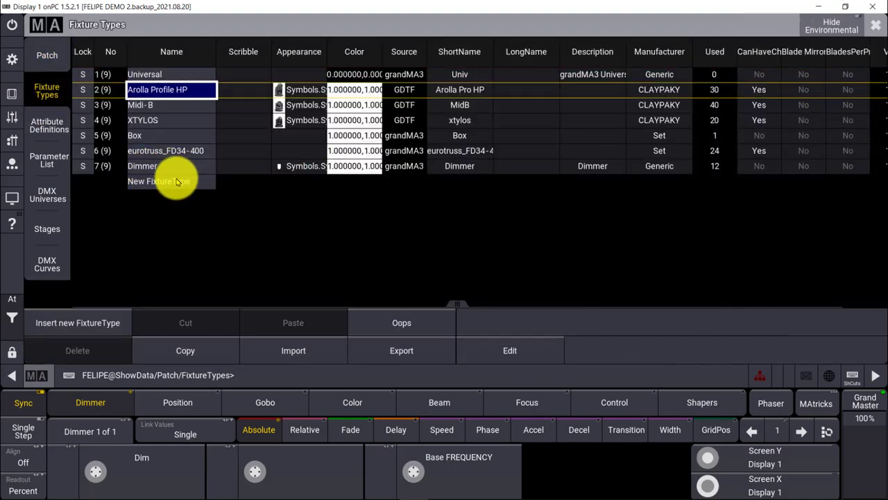
pyautogui.click(158, 167)
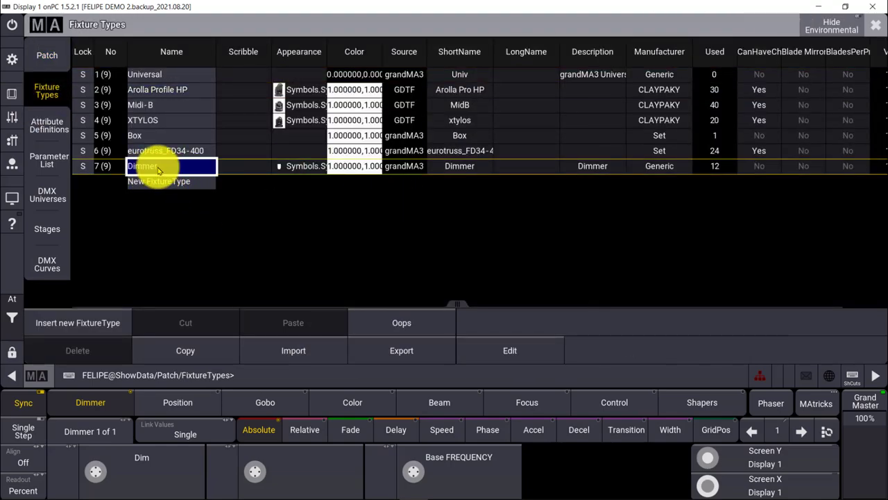
pyautogui.click(727, 165)
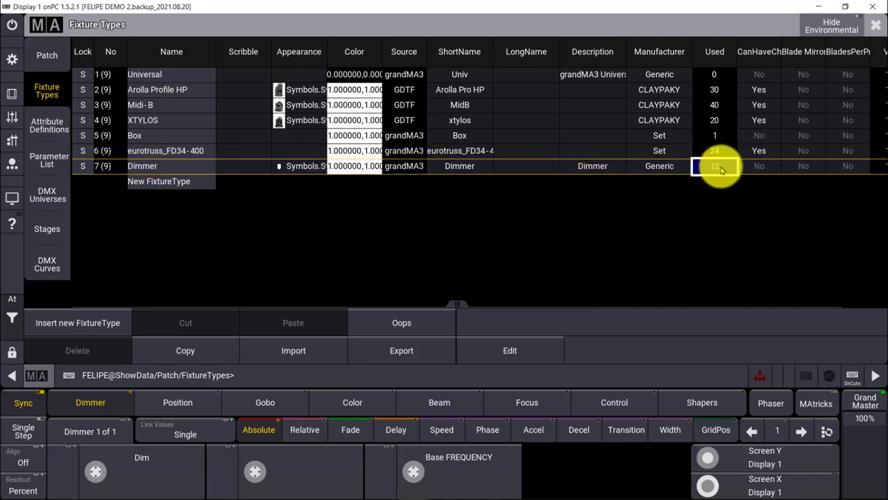
pyautogui.click(173, 170)
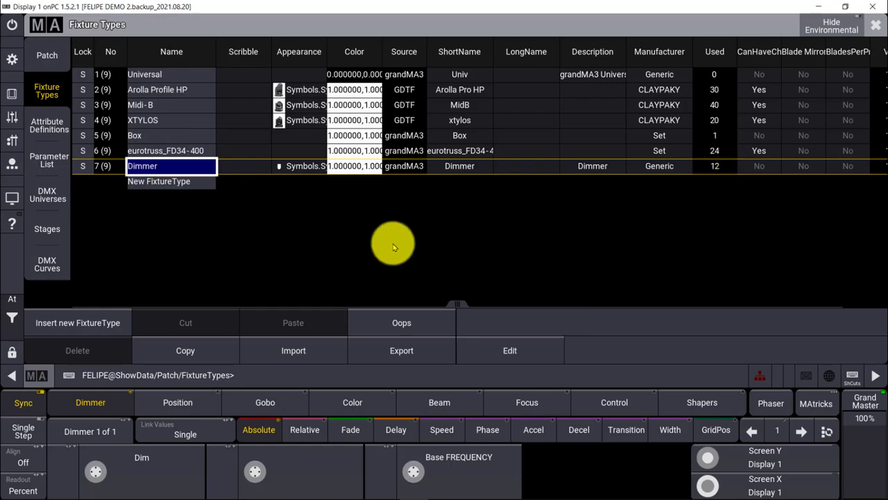
pyautogui.click(522, 354)
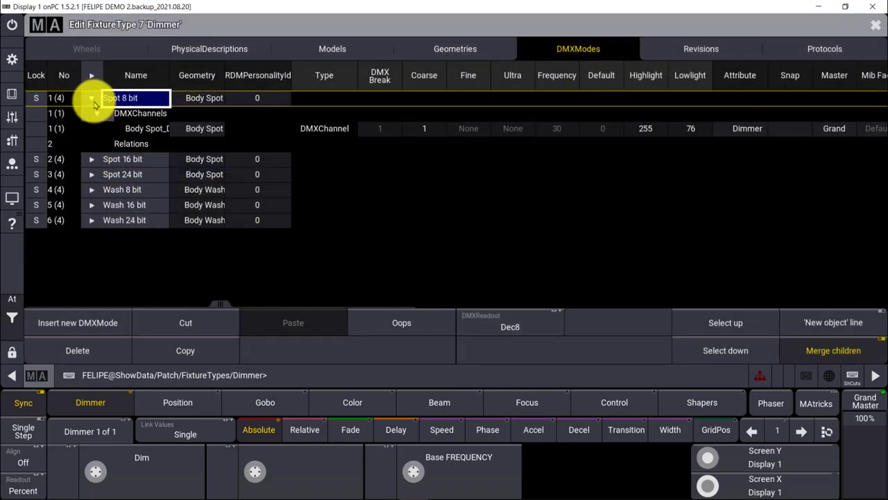
pyautogui.click(94, 97)
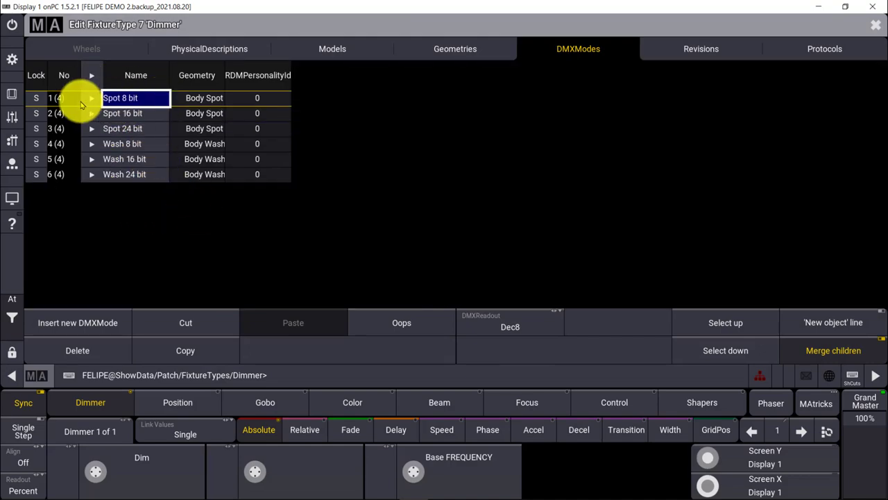
pyautogui.click(91, 98)
pyautogui.click(102, 122)
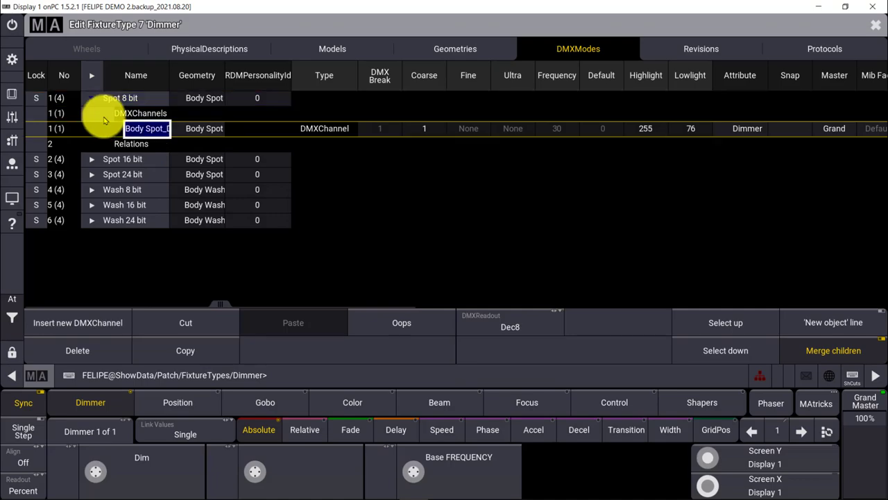
pyautogui.click(98, 113)
pyautogui.click(98, 114)
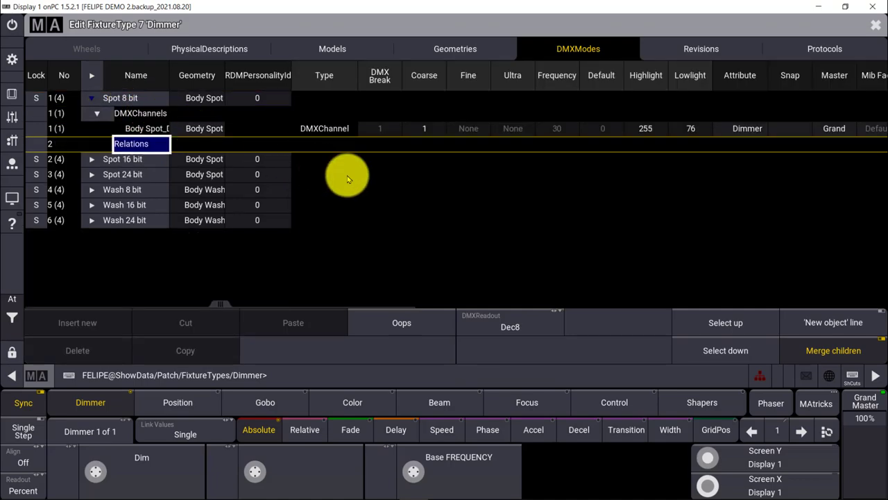
# Step: Assign the Soft DMX curve to the dimmer channel of the Spot 8 bit mode and close the fixture type editor
pyautogui.moveTo(594, 224); pyautogui.dragTo(284, 241)
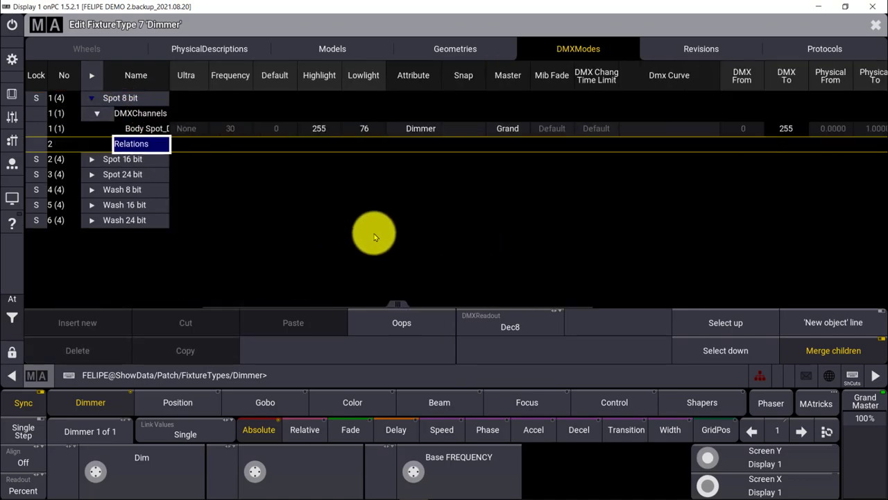
pyautogui.moveTo(511, 234); pyautogui.dragTo(391, 243)
pyautogui.moveTo(315, 245); pyautogui.dragTo(303, 245)
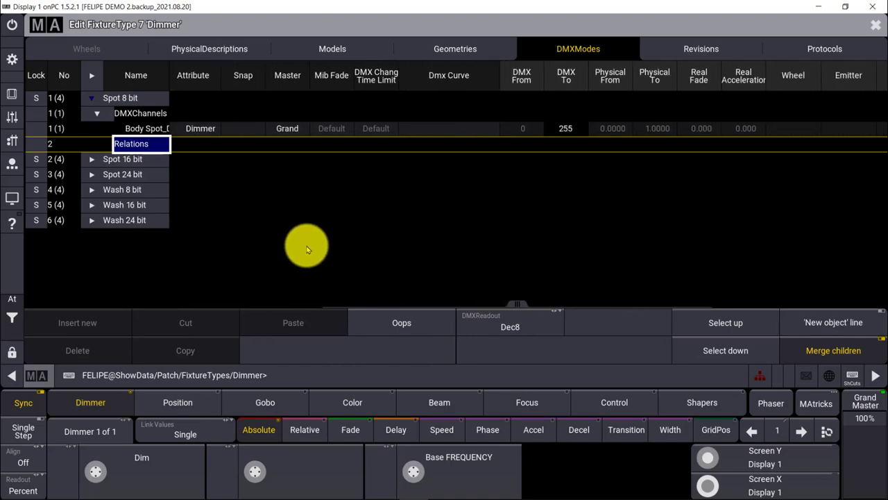
pyautogui.click(457, 129)
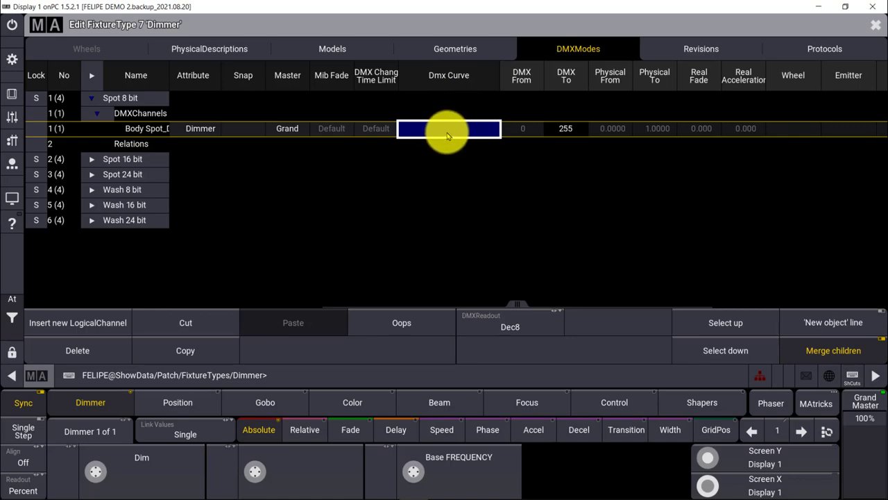
pyautogui.click(448, 135)
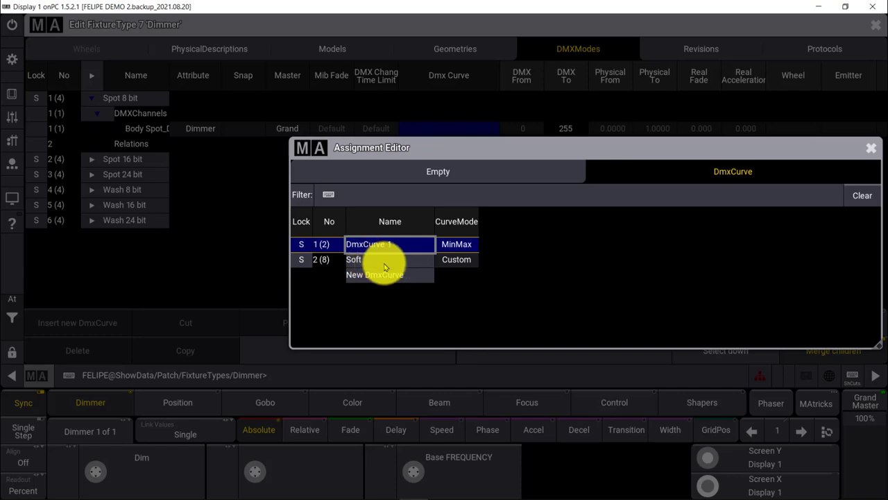
pyautogui.click(384, 263)
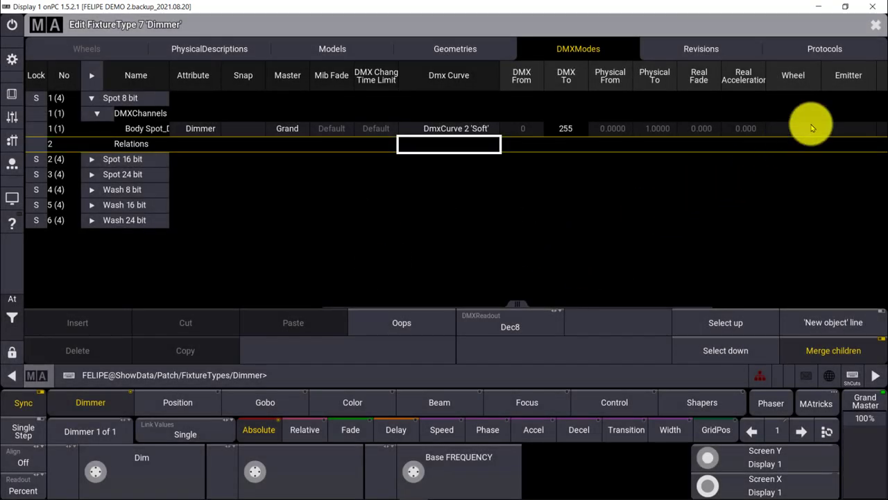
pyautogui.click(873, 26)
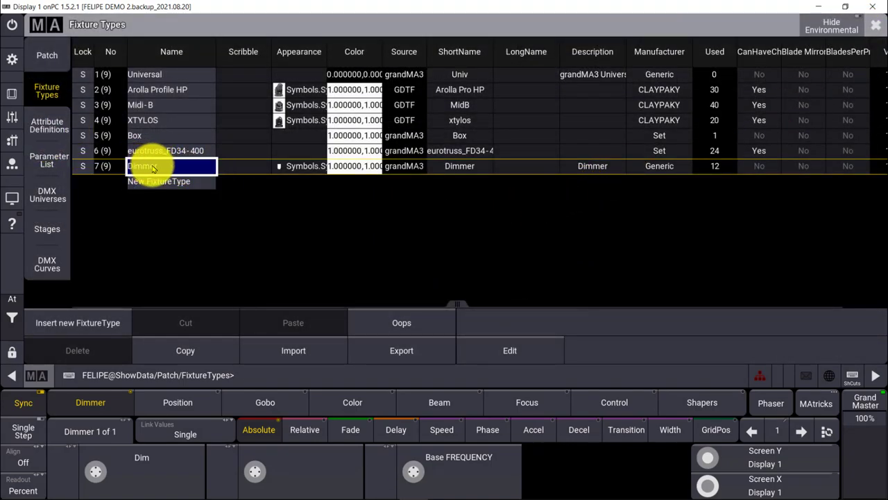
# Step: Reassign the generic Dimmer fixture type in Spot 8 bit mode to all fixtures of the Fresnel layer, then save and exit the patch
pyautogui.click(47, 56)
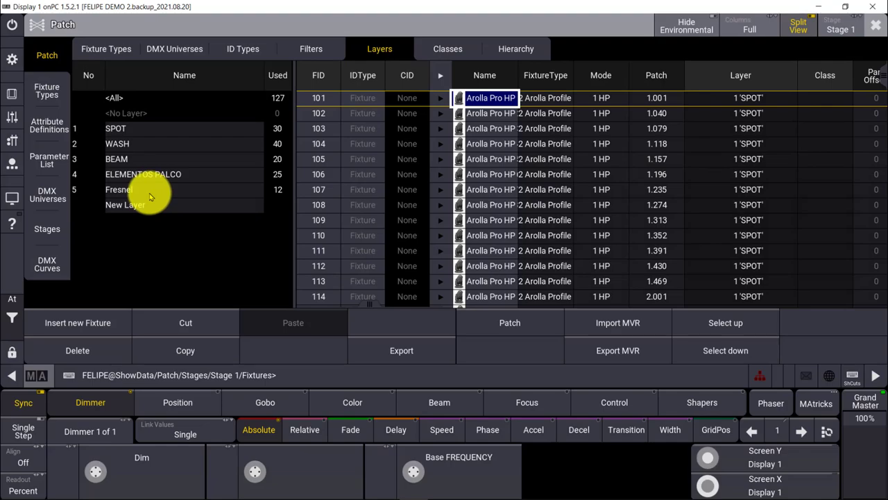
pyautogui.click(119, 189)
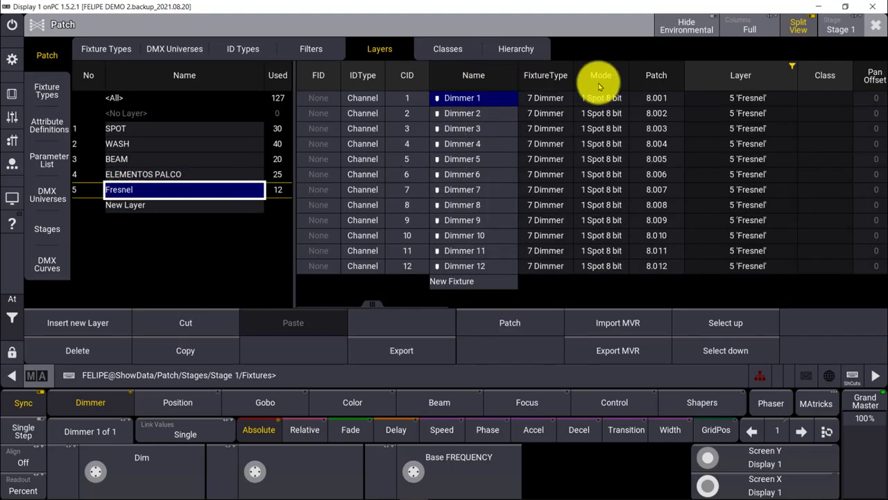
pyautogui.click(547, 77)
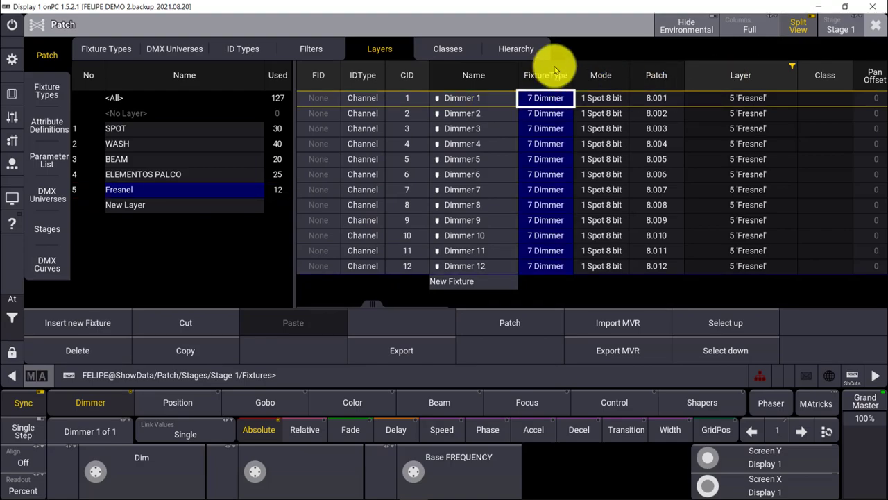
pyautogui.click(546, 98)
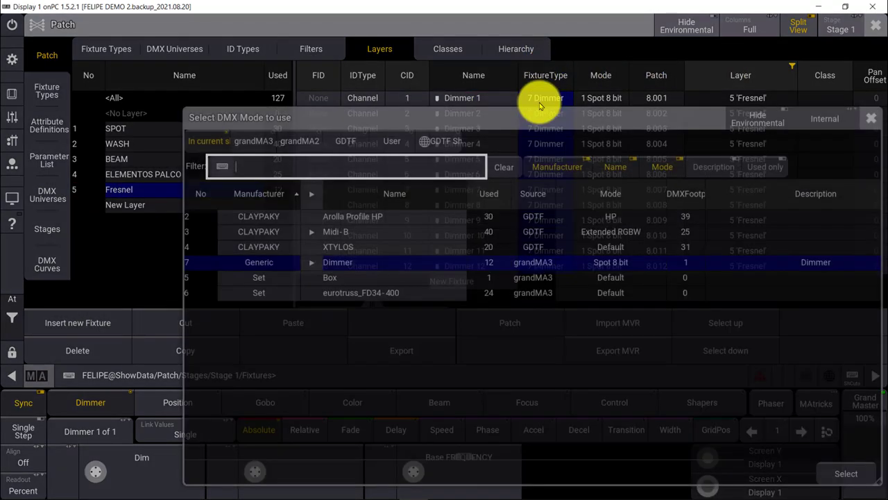
pyautogui.click(341, 262)
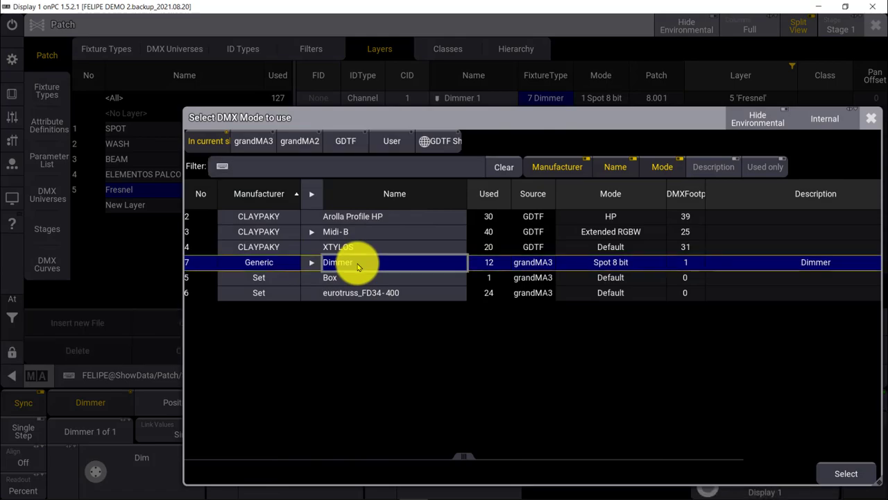
pyautogui.click(841, 471)
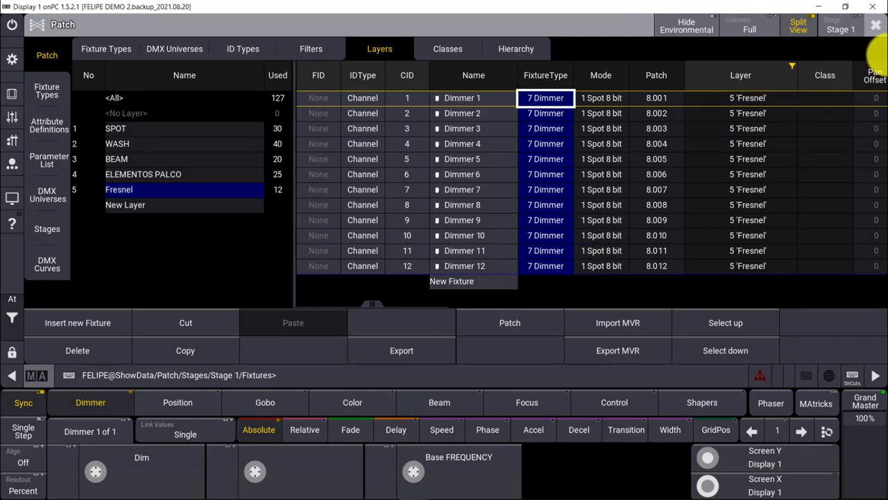
pyautogui.click(876, 29)
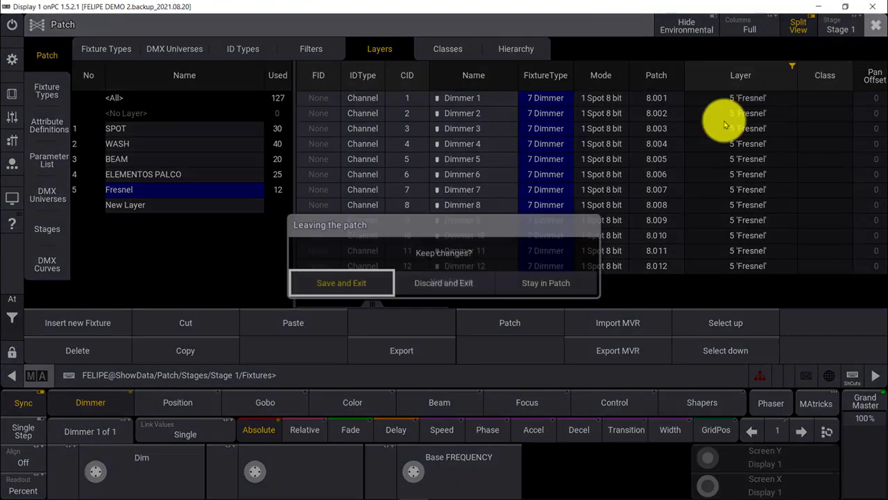
pyautogui.click(352, 288)
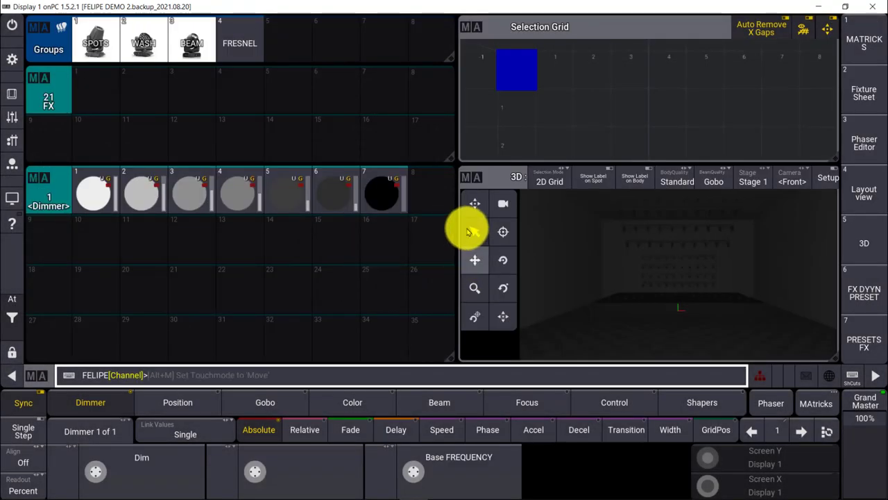
# Step: Replace the 3D window with a DMX Sheet limited to the selected fixtures
pyautogui.click(519, 176)
pyautogui.click(583, 162)
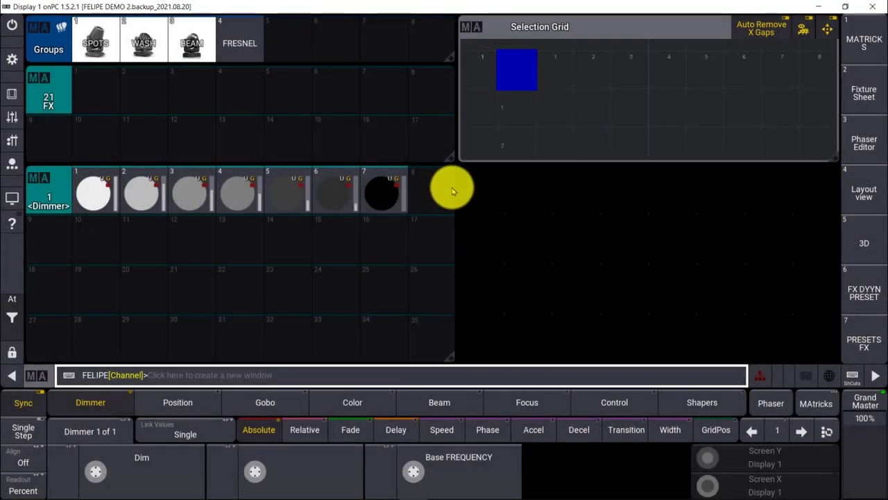
pyautogui.click(471, 175)
pyautogui.click(574, 223)
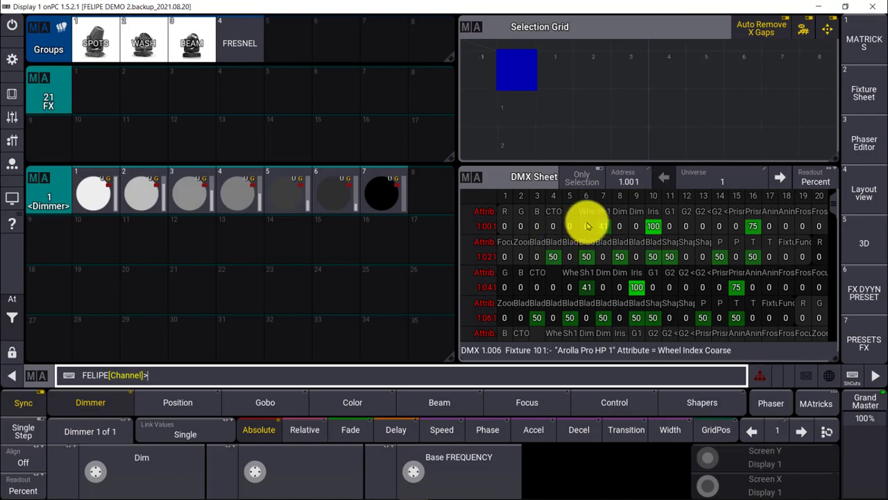
pyautogui.click(597, 184)
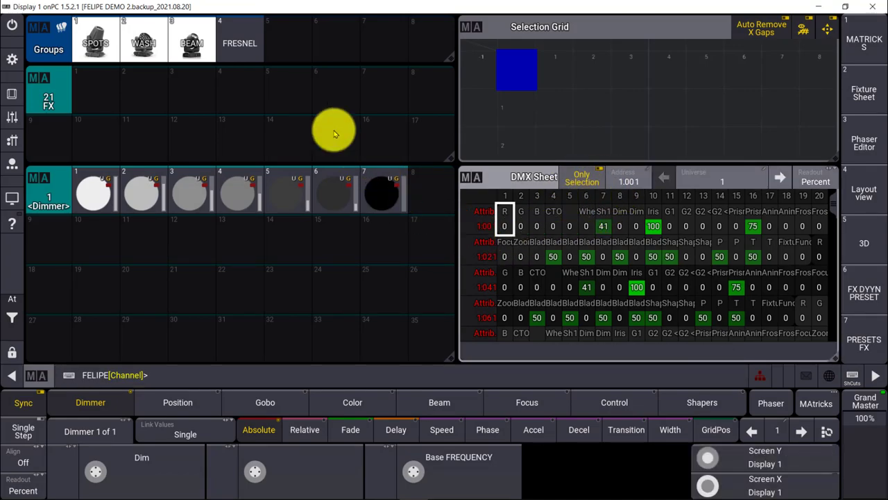
# Step: Select the FRESNEL group and raise its dimmer gradually to 100, briefly lowering it around 90 to compare the DMX output
pyautogui.click(243, 45)
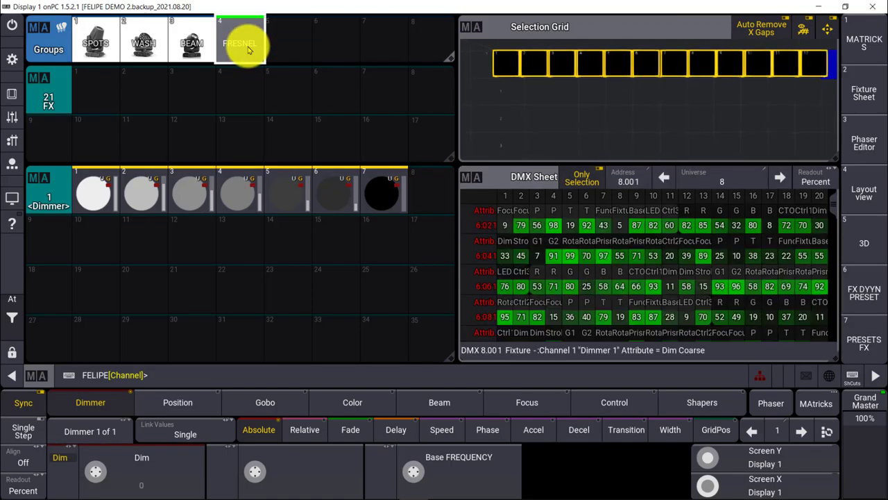
pyautogui.click(101, 475)
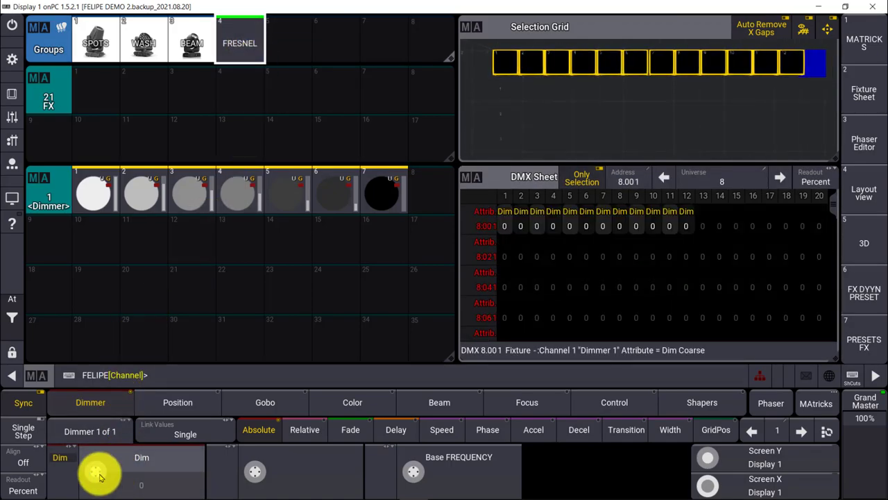
pyautogui.moveTo(98, 474); pyautogui.dragTo(98, 473)
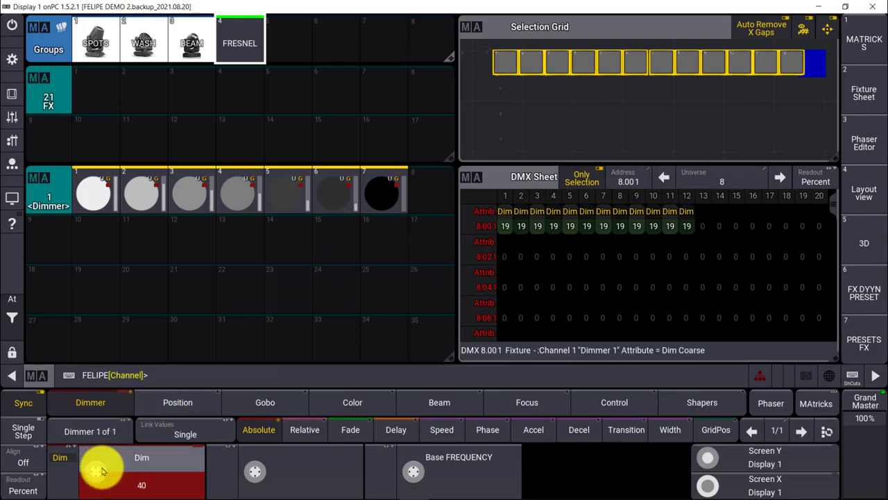
pyautogui.scroll(20, 102, 472)
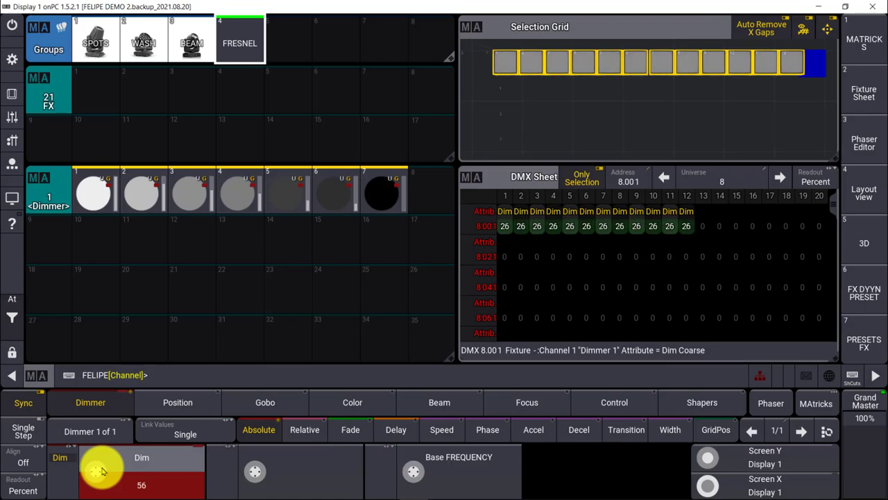
pyautogui.scroll(20, 102, 471)
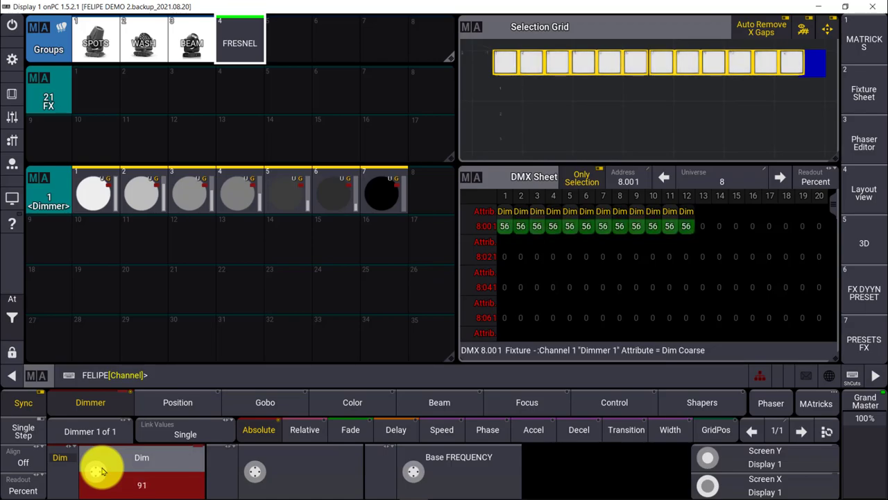
pyautogui.scroll(-5, 102, 471)
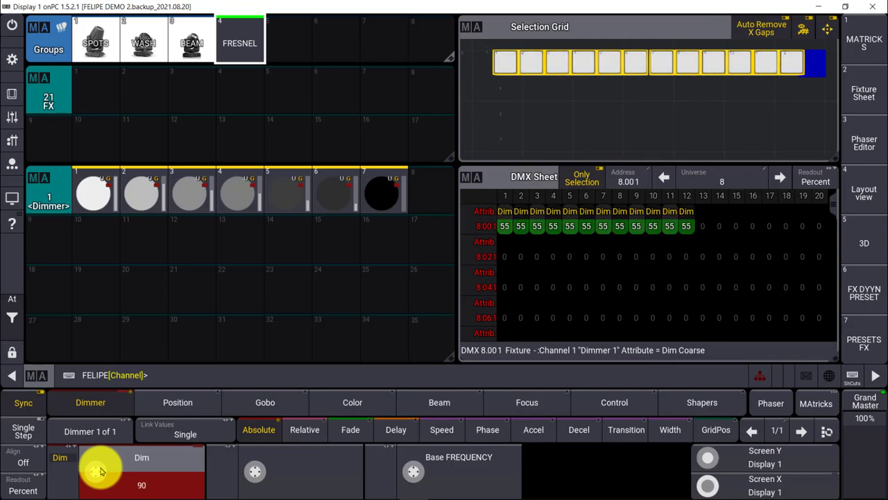
pyautogui.scroll(4, 102, 471)
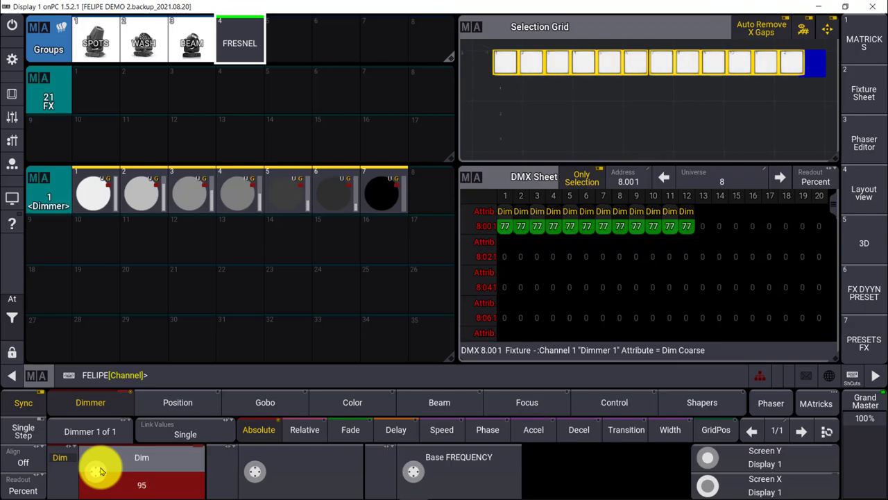
pyautogui.scroll(-7, 101, 471)
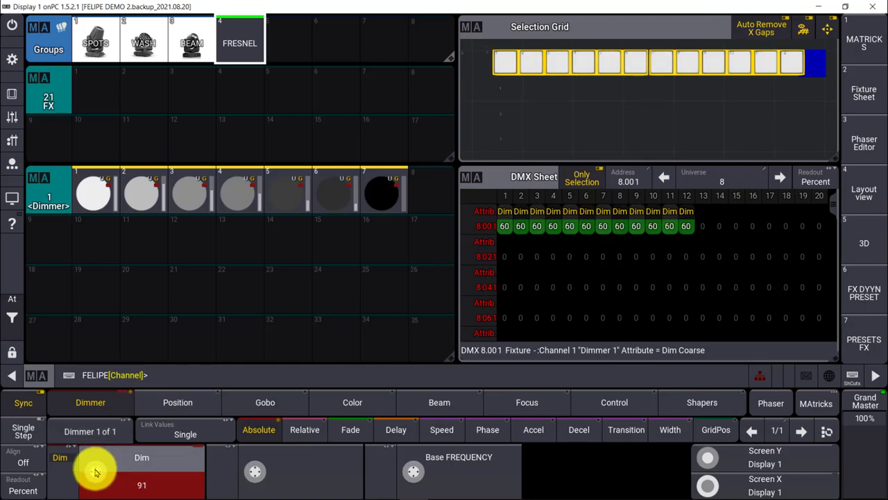
pyautogui.scroll(6, 95, 472)
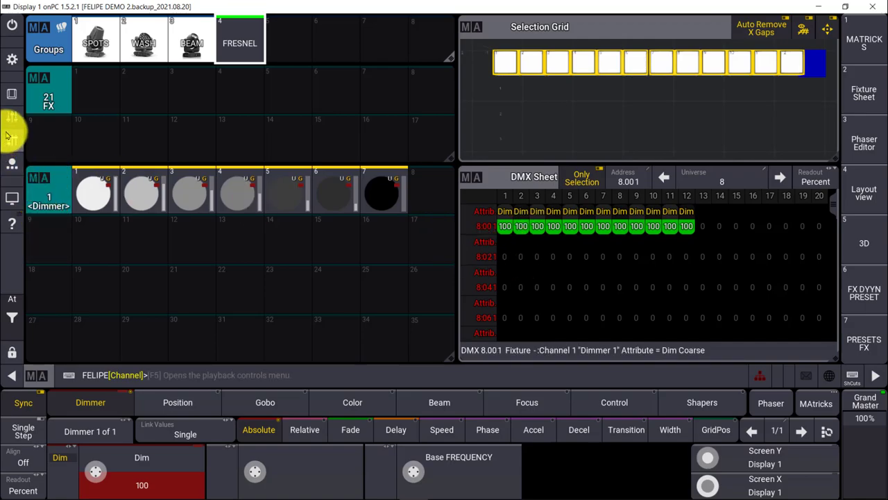
# Step: Create a new DMX curve named snap in the patch's DMX curves
pyautogui.click(12, 61)
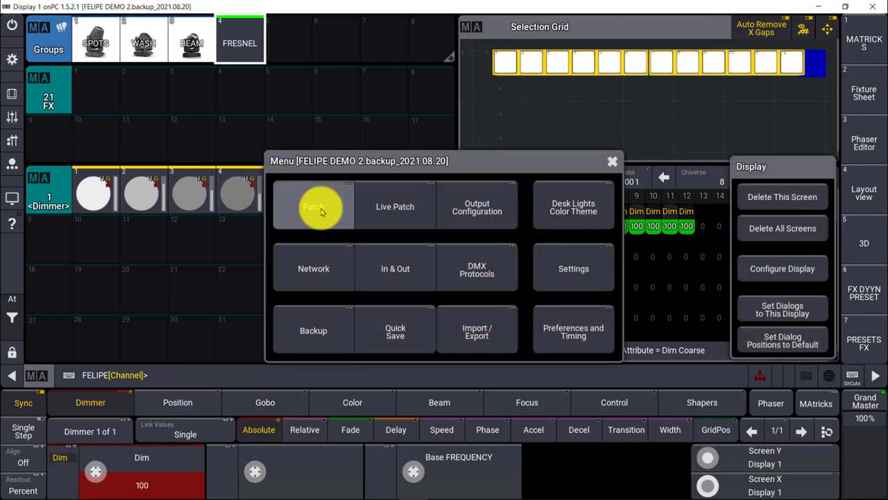
pyautogui.click(319, 210)
pyautogui.click(48, 262)
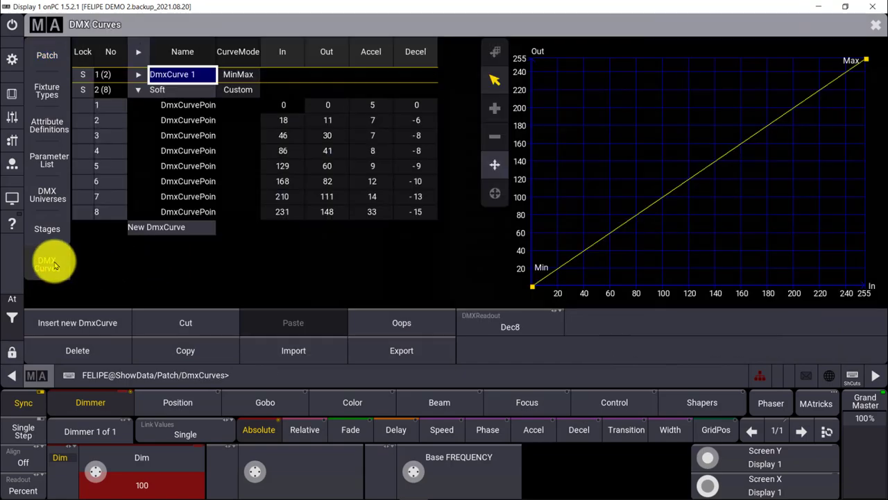
pyautogui.click(139, 90)
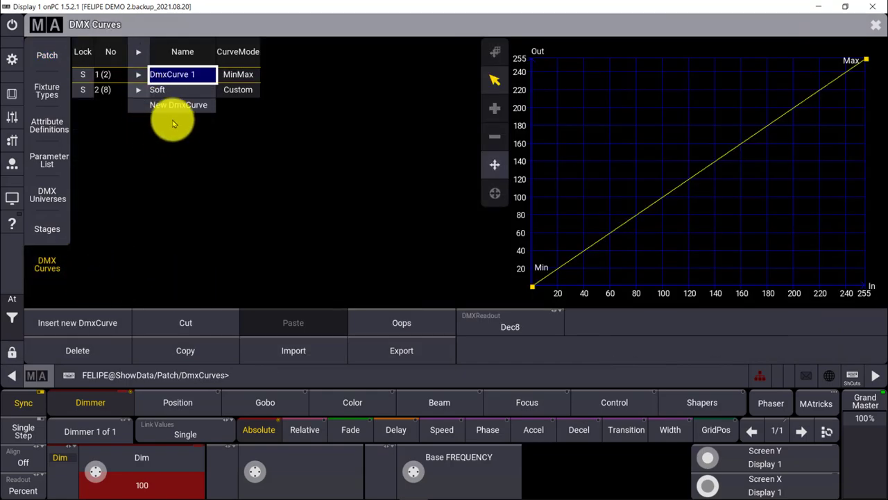
pyautogui.click(189, 110)
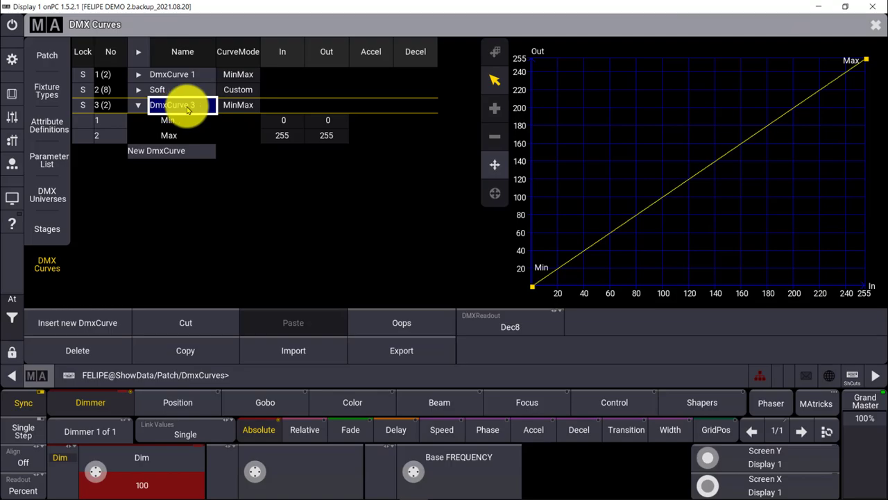
pyautogui.click(188, 110)
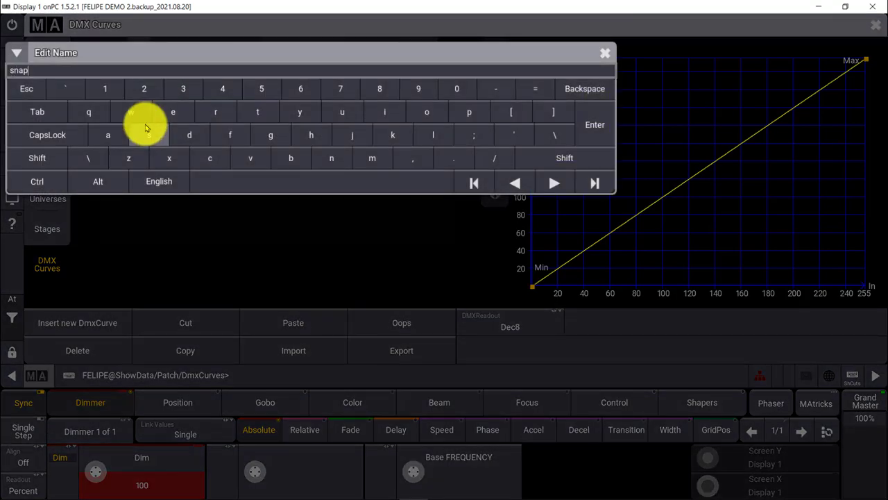
pyautogui.press('Return')
# Step: Set the curve mode of the snap curve to Switch, then save and exit the patch
pyautogui.click(237, 102)
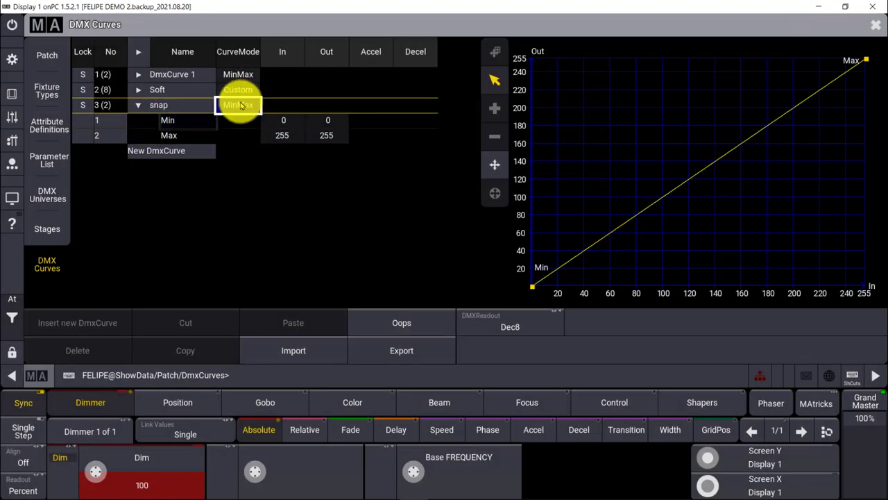
pyautogui.click(242, 126)
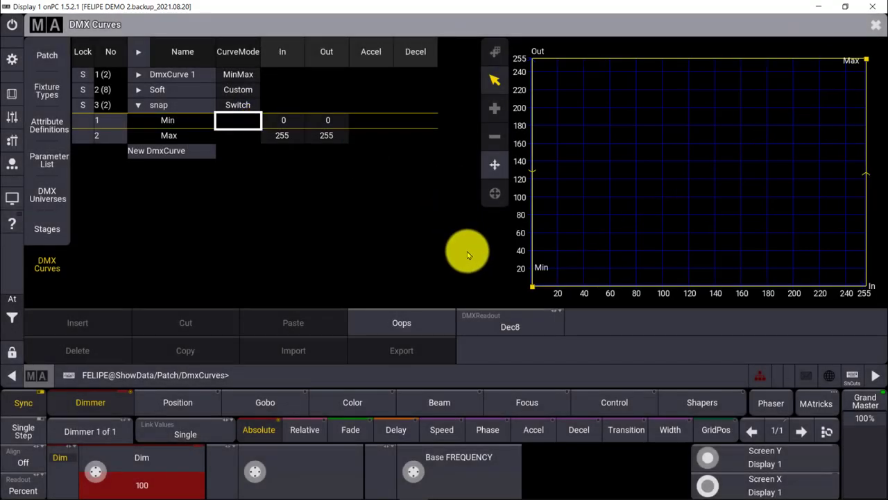
pyautogui.click(880, 30)
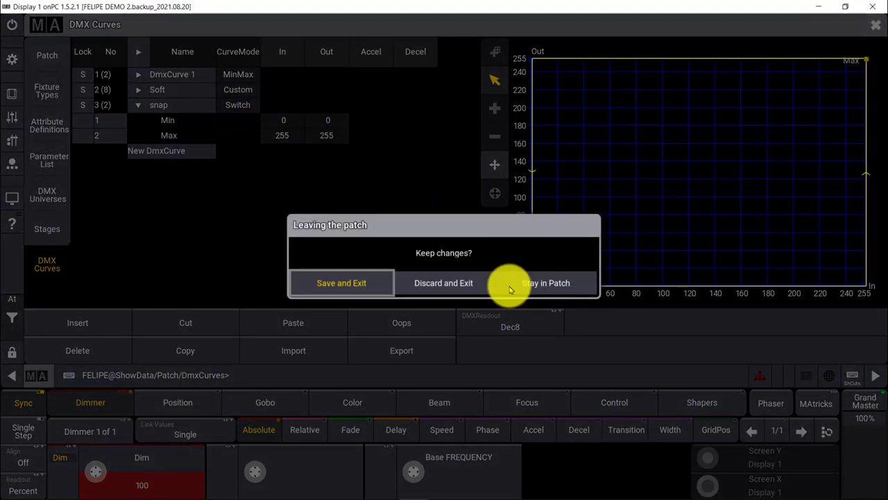
pyautogui.click(370, 289)
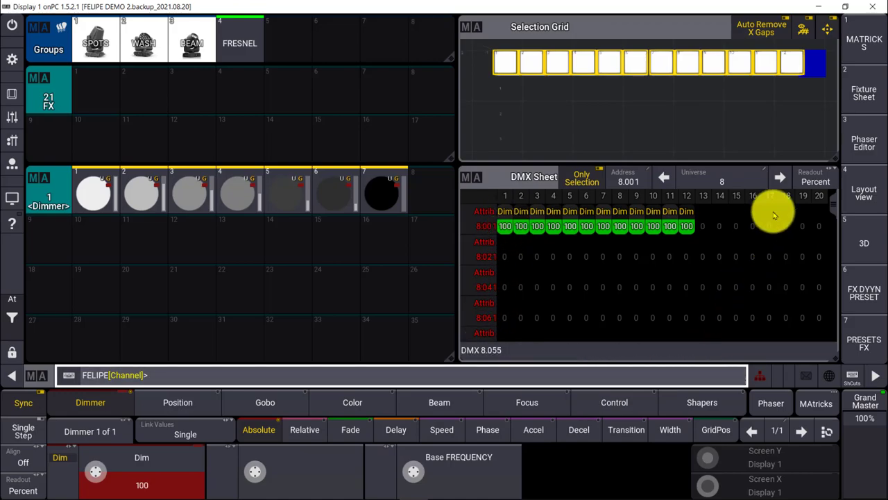
# Step: Open the Dimmer 1 channel for editing from the fixture sheet
pyautogui.click(873, 95)
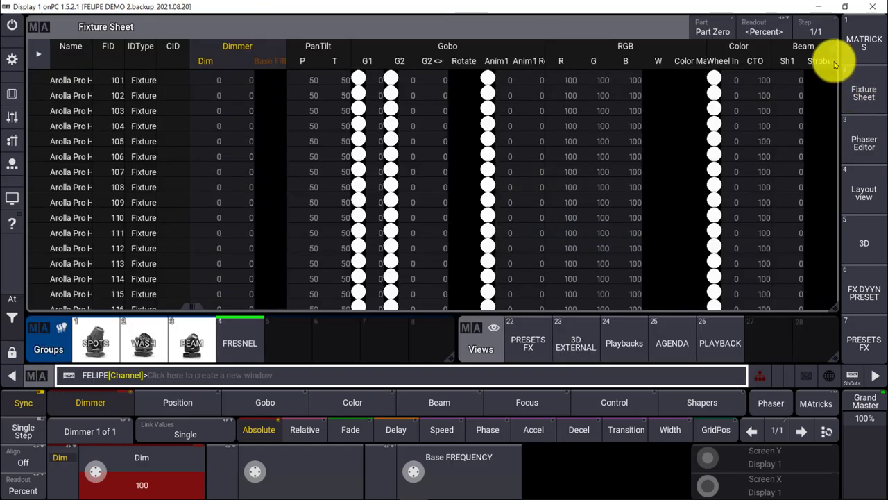
pyautogui.moveTo(839, 93); pyautogui.dragTo(836, 308)
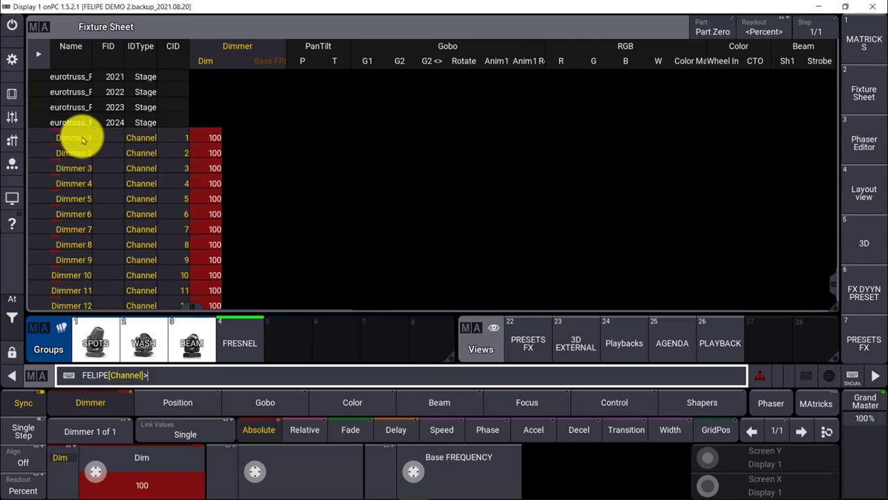
pyautogui.click(12, 93)
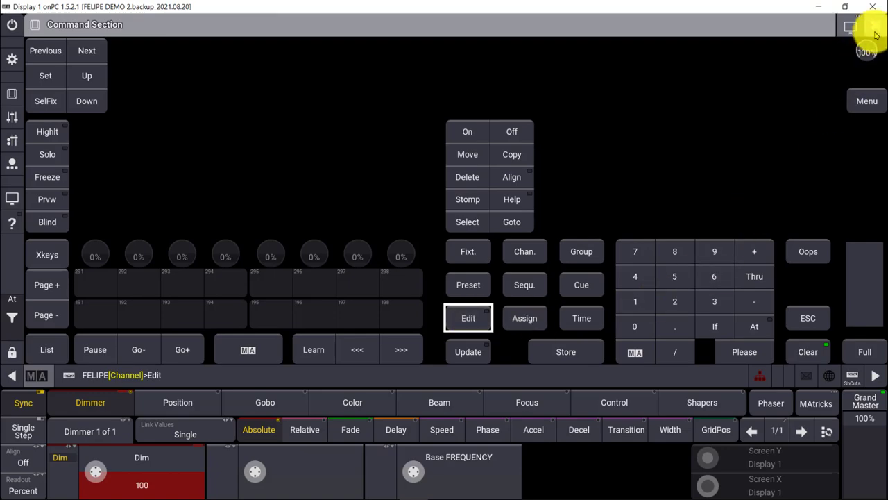
pyautogui.click(874, 25)
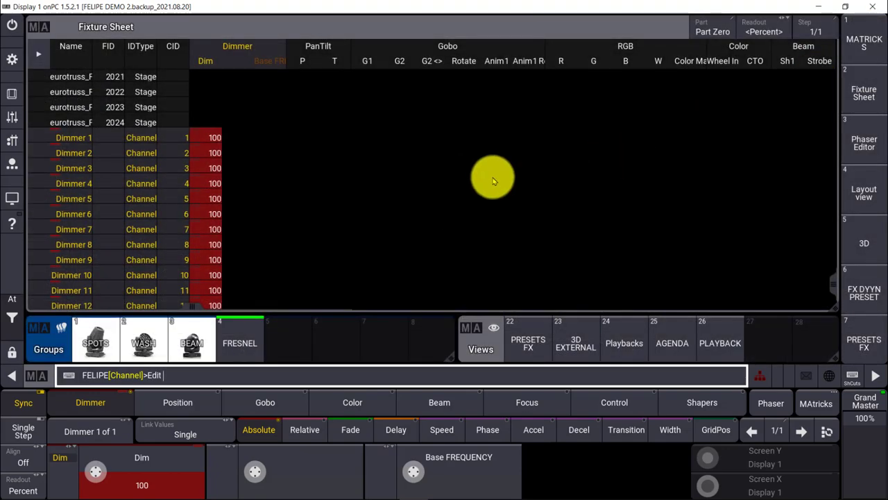
pyautogui.click(70, 143)
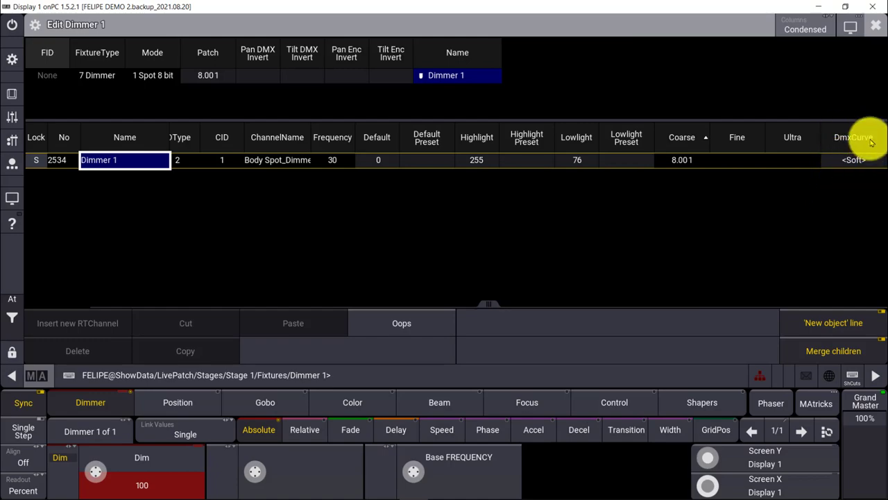
# Step: Assign the snap DMX curve to Dimmer 1 and close its editor
pyautogui.click(843, 165)
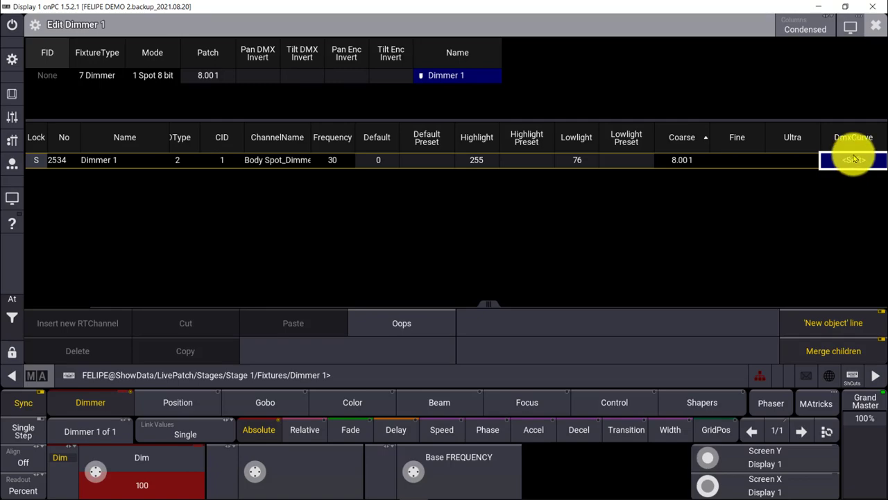
pyautogui.click(859, 161)
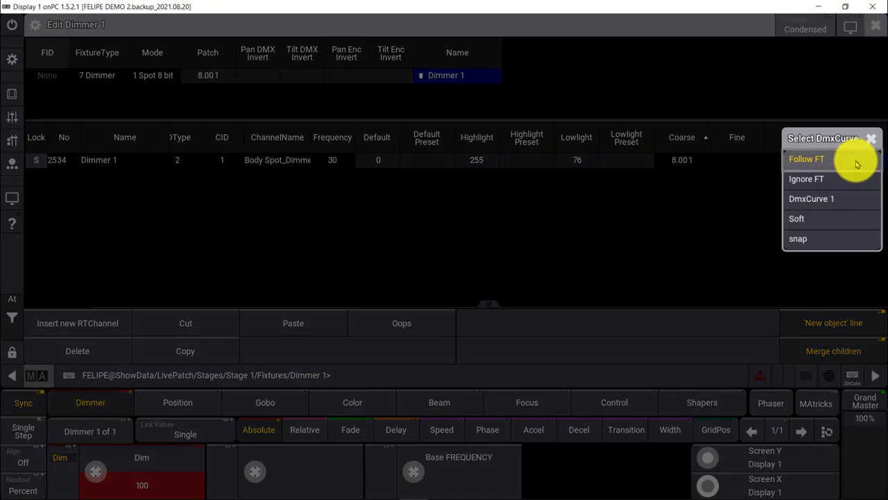
pyautogui.click(822, 240)
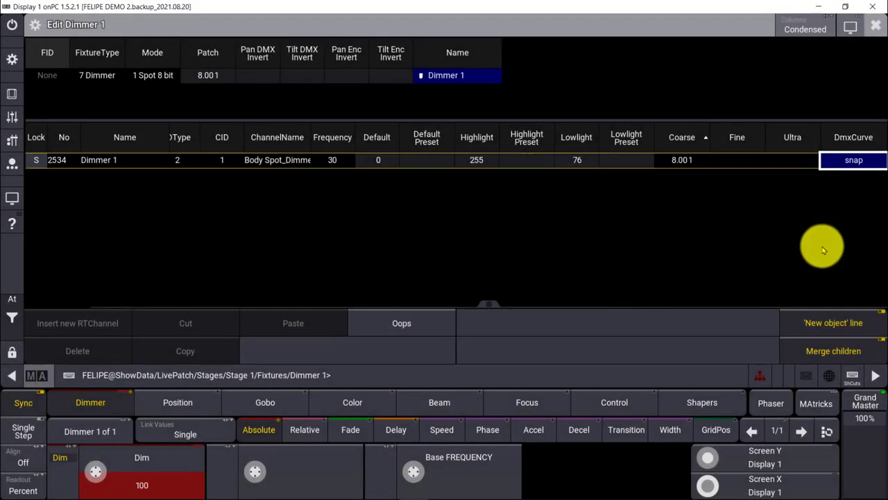
pyautogui.click(874, 25)
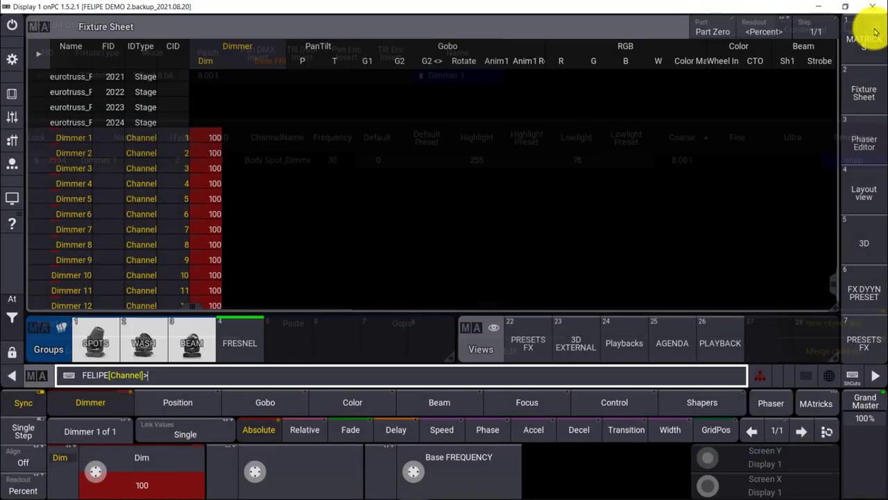
# Step: In the FX DYYN PRESET view, swap the 3D window for a DMX Sheet showing only the selection, and clear the programmer
pyautogui.click(858, 294)
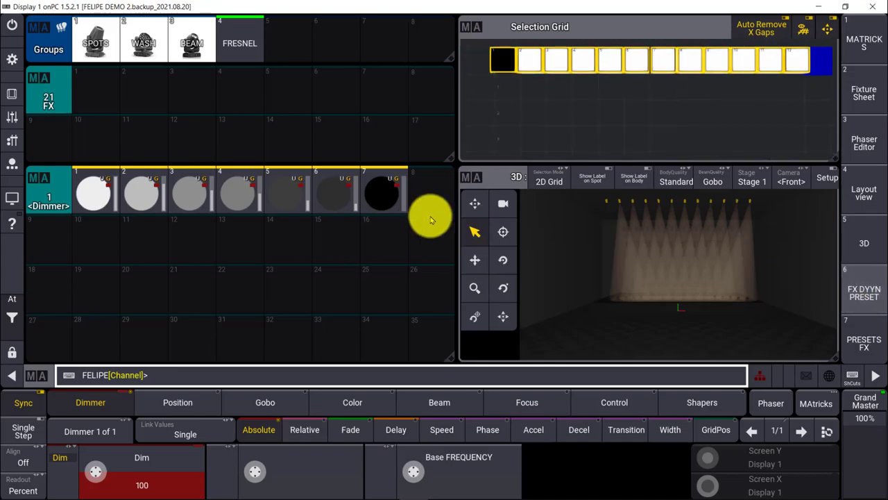
pyautogui.click(478, 181)
pyautogui.click(591, 154)
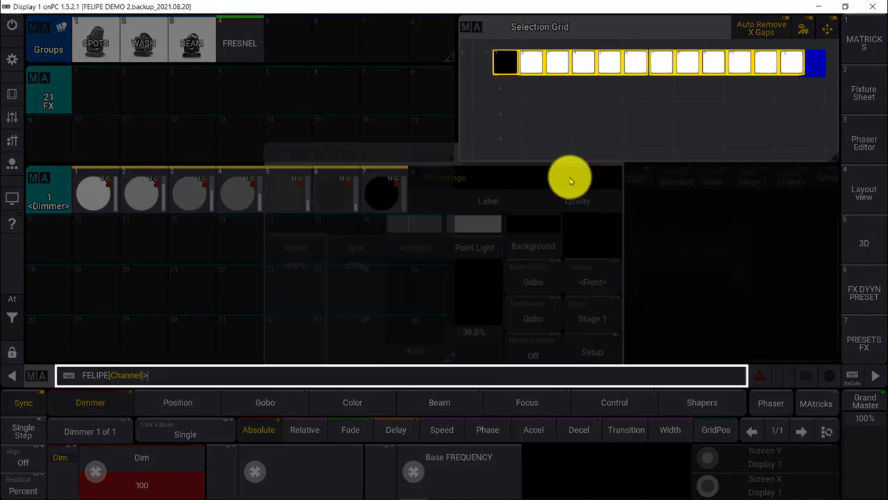
pyautogui.click(462, 179)
pyautogui.click(578, 208)
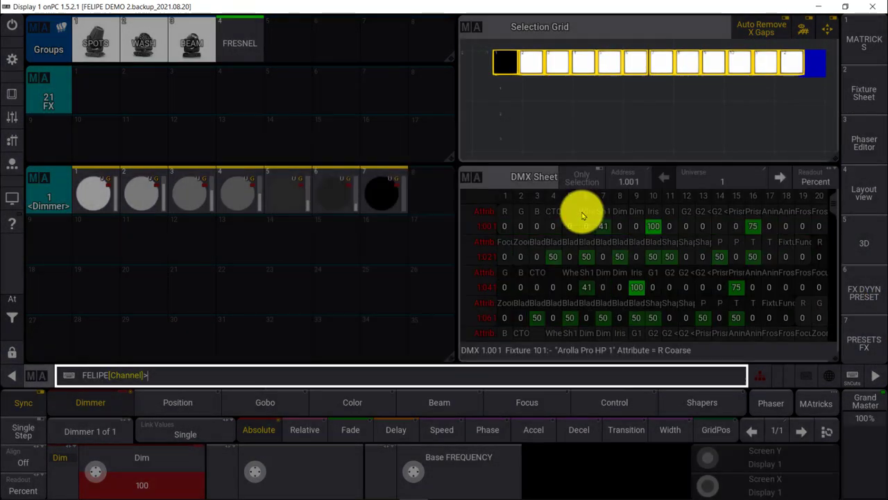
pyautogui.click(11, 317)
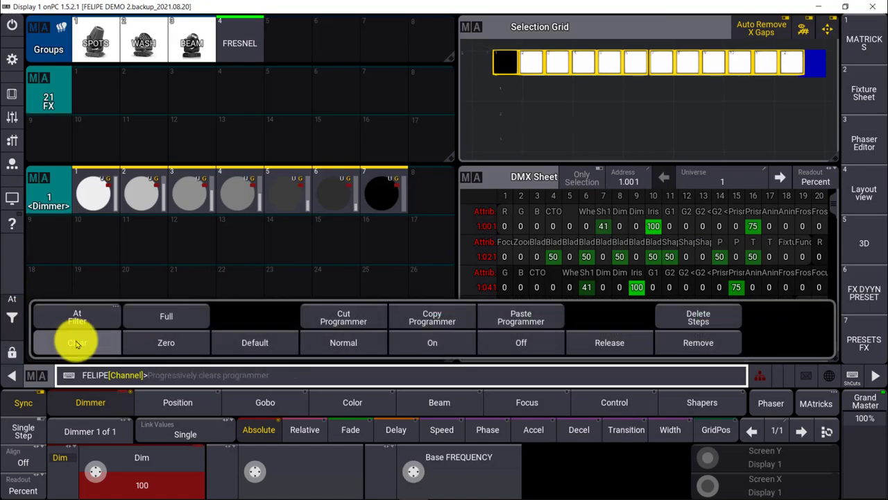
pyautogui.click(77, 343)
pyautogui.click(581, 179)
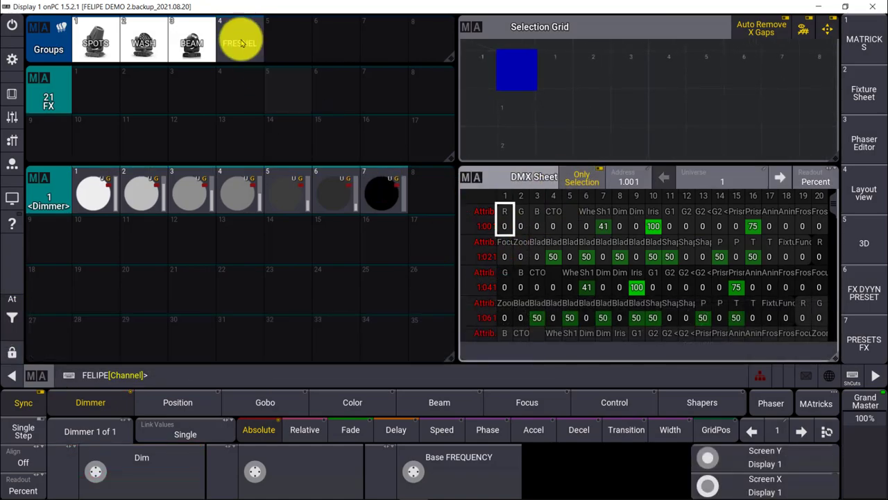
# Step: Select the FRESNEL group and raise its dimmer gradually to at least 85 to compare Dimmer 1's DMX output with the others
pyautogui.click(240, 43)
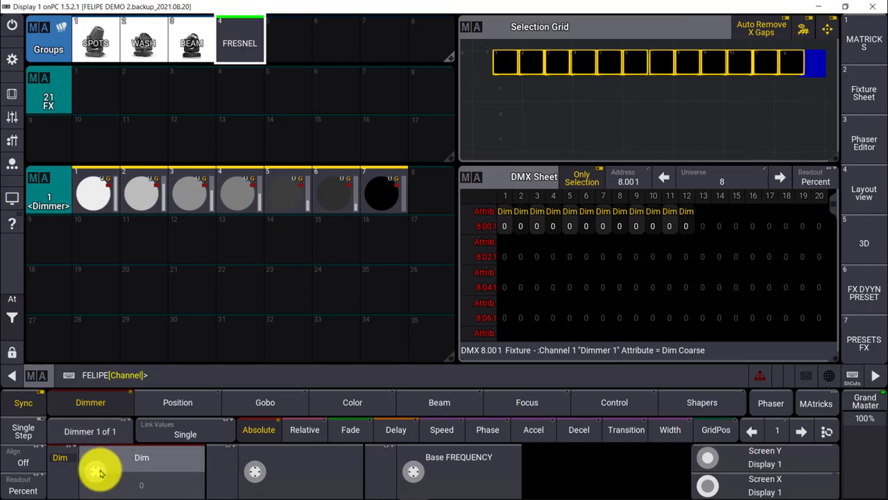
pyautogui.scroll(5, 99, 472)
pyautogui.scroll(20, 100, 472)
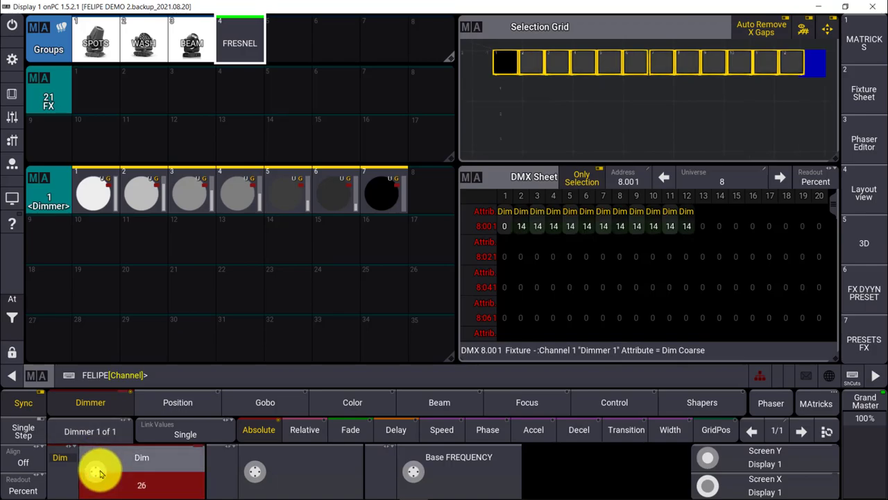
pyautogui.scroll(20, 100, 472)
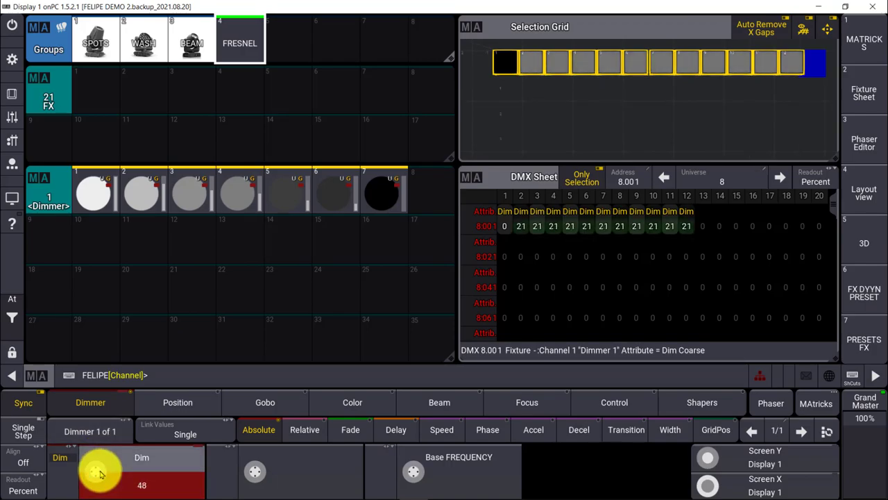
pyautogui.scroll(20, 99, 474)
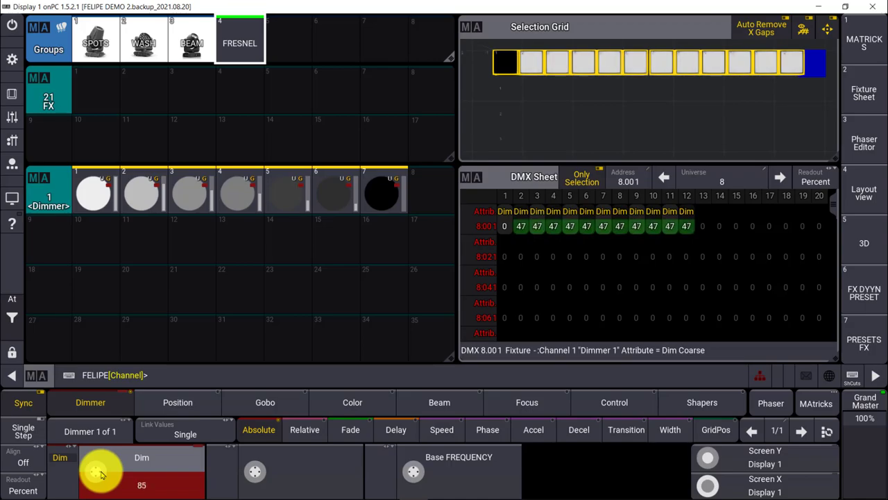
# Step: Lower the FRESNEL dimmer gradually to 0, watching when Dimmer 1's DMX output switches
pyautogui.scroll(-17, 99, 474)
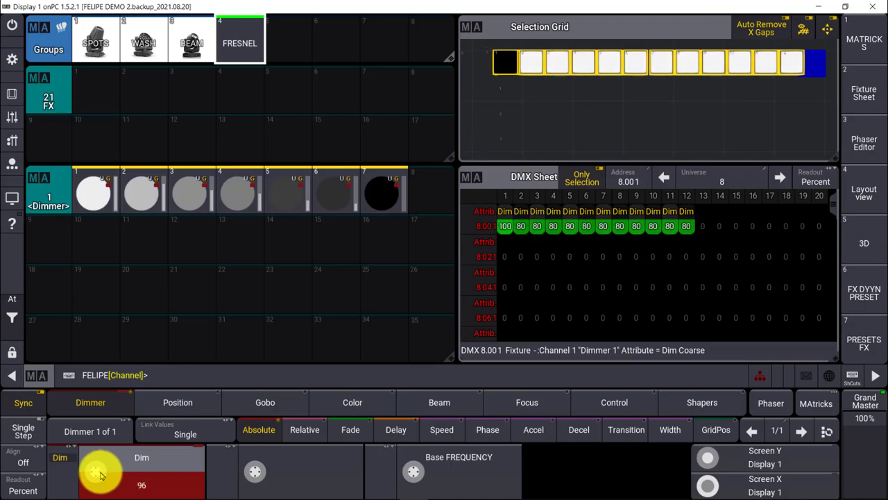
pyautogui.scroll(-15, 99, 474)
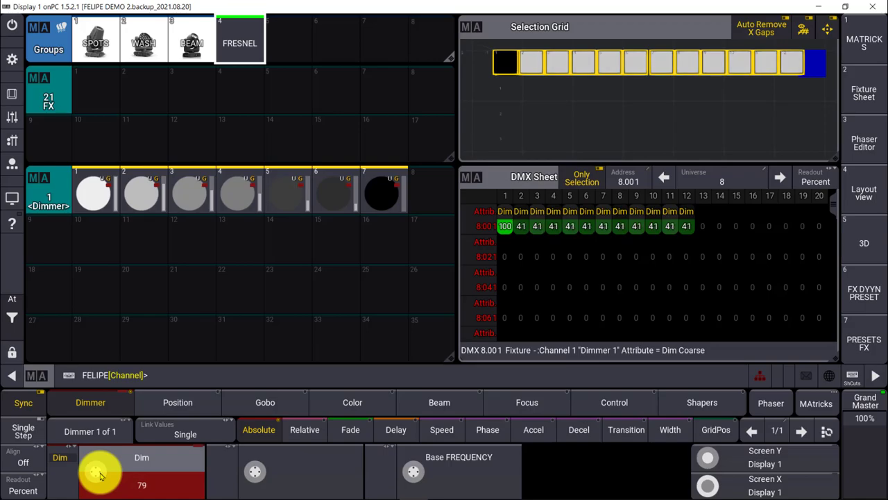
pyautogui.scroll(-3, 99, 473)
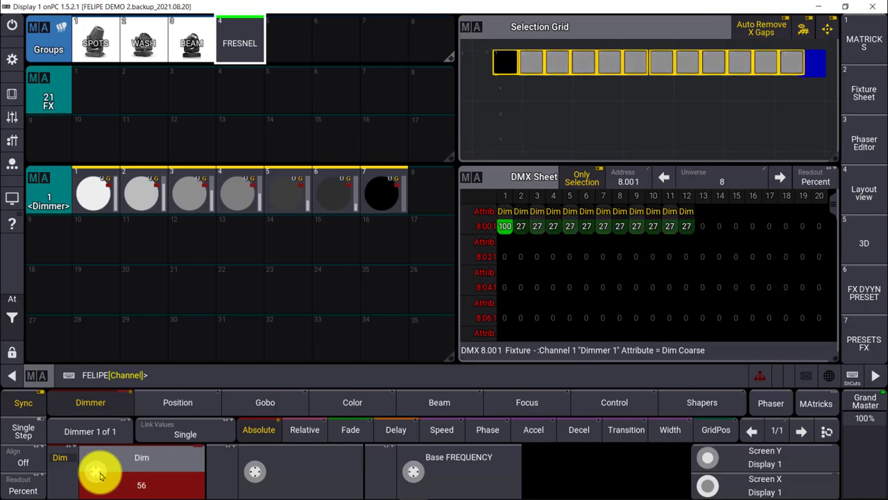
pyautogui.scroll(-6, 100, 474)
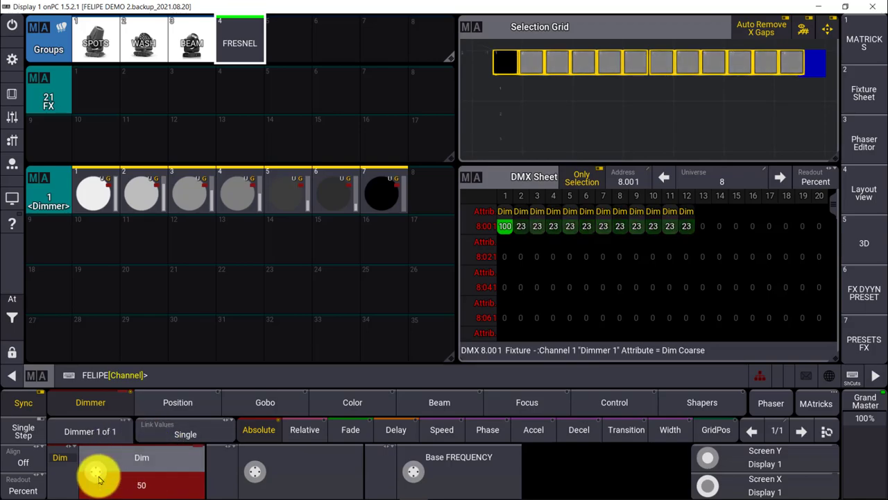
pyautogui.scroll(-20, 99, 474)
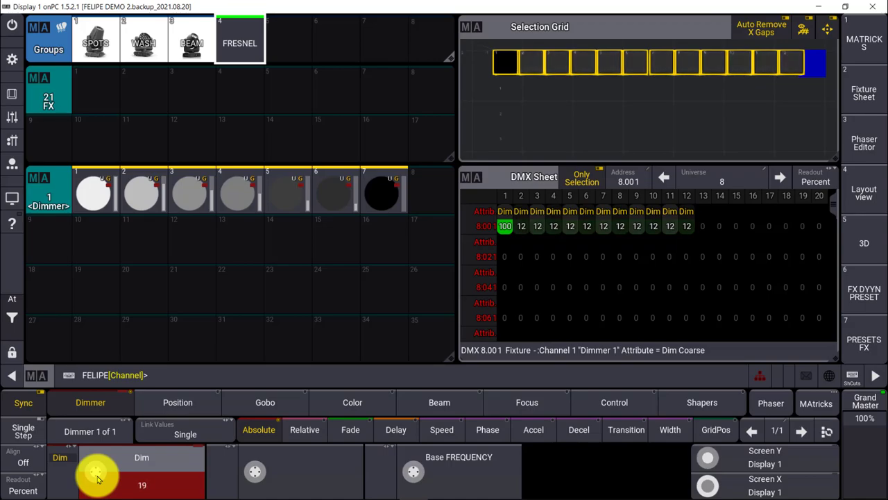
pyautogui.scroll(-12, 98, 478)
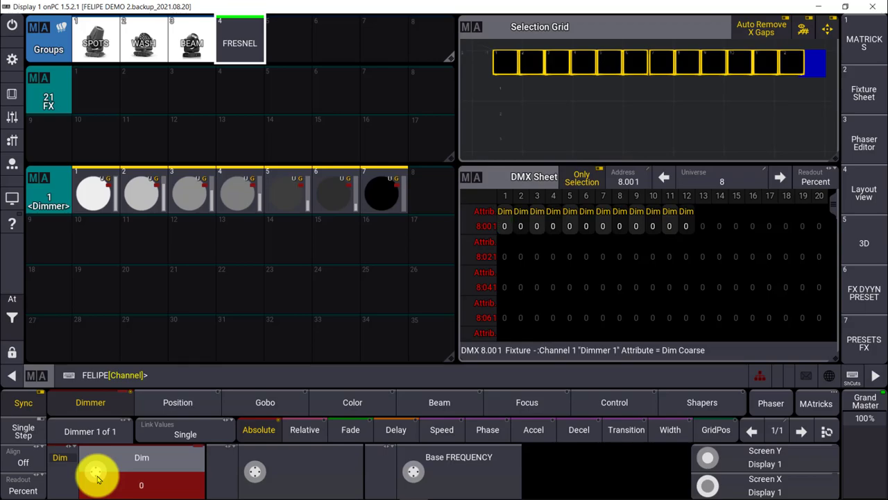
# Step: Raise the FRESNEL dimmer to 100 again to check Dimmer 1's switching point, and clear the programmer
pyautogui.scroll(20, 97, 477)
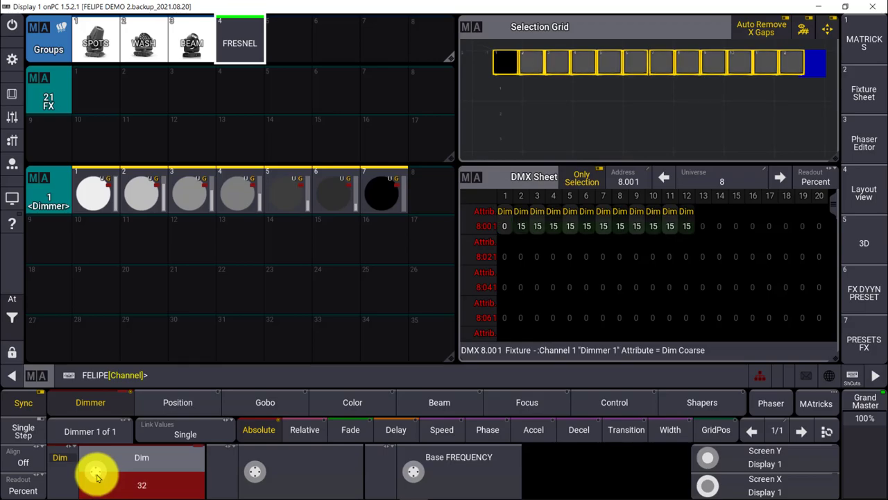
pyautogui.scroll(20, 97, 477)
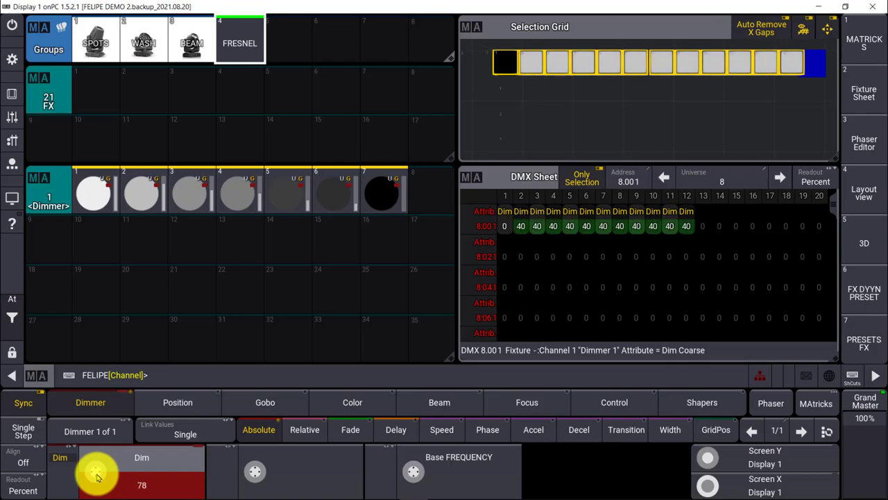
pyautogui.scroll(7, 97, 476)
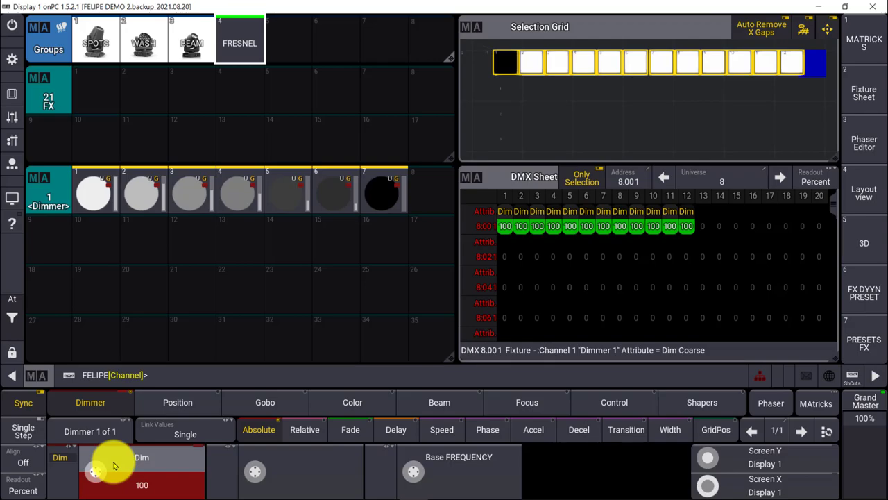
pyautogui.click(10, 310)
pyautogui.click(77, 346)
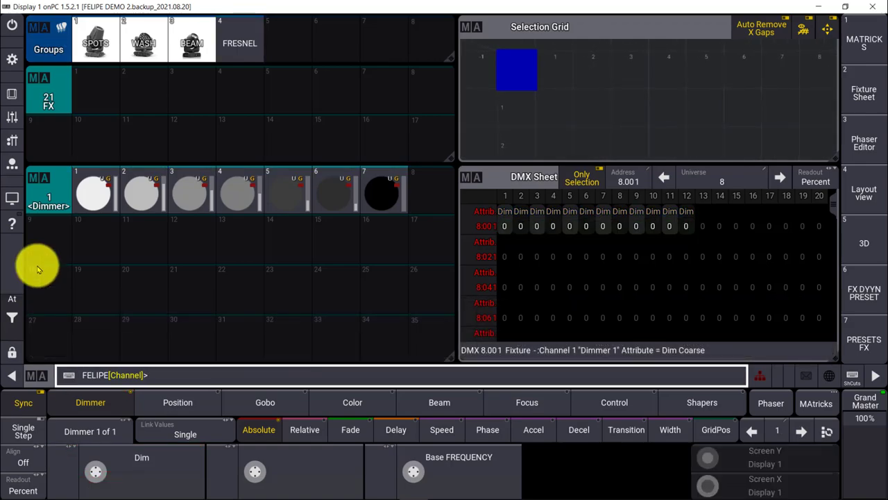
# Step: Open the patch's parameter list and bring up Dimmer 1's DMX curve setting
pyautogui.click(12, 59)
pyautogui.click(325, 222)
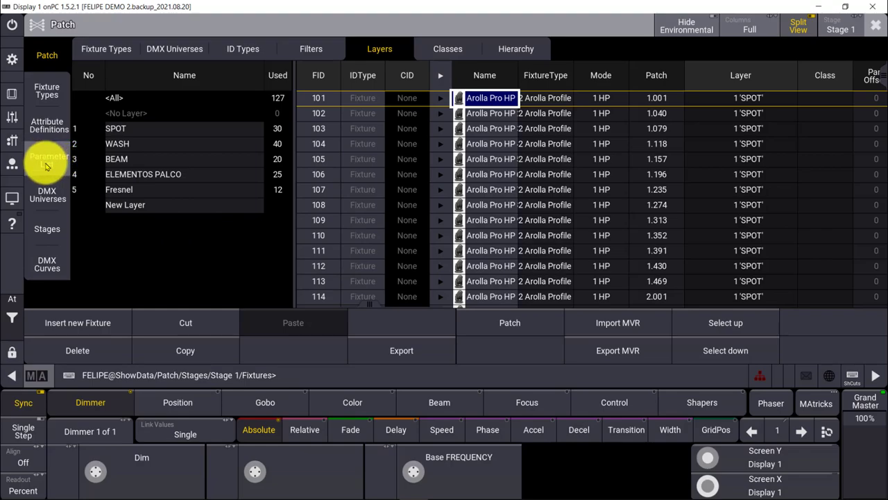
pyautogui.click(49, 160)
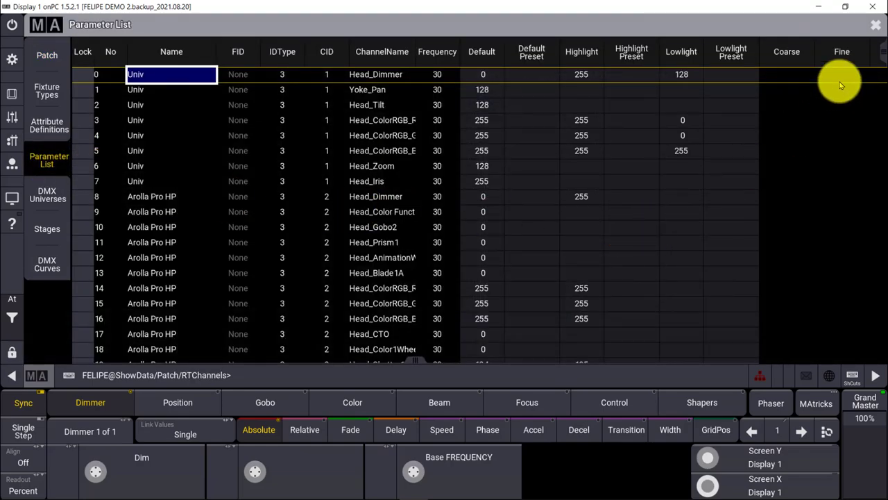
pyautogui.moveTo(881, 61); pyautogui.dragTo(875, 378)
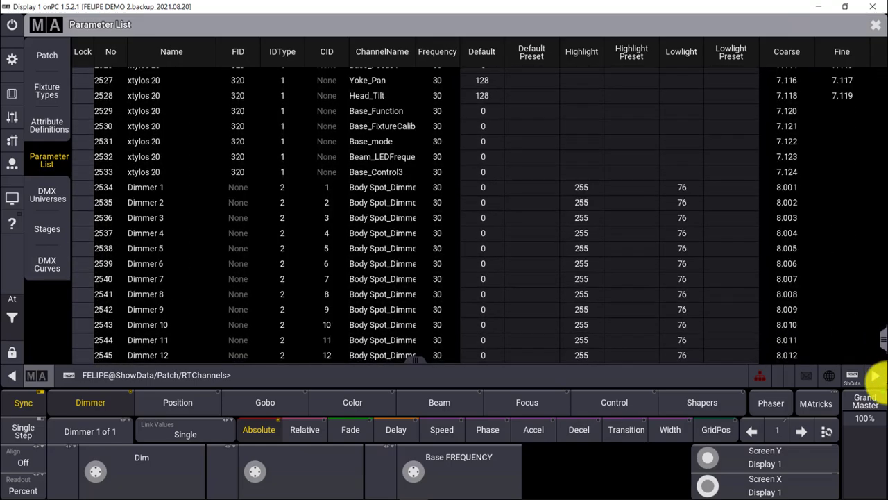
pyautogui.click(159, 187)
pyautogui.moveTo(410, 361); pyautogui.dragTo(590, 348)
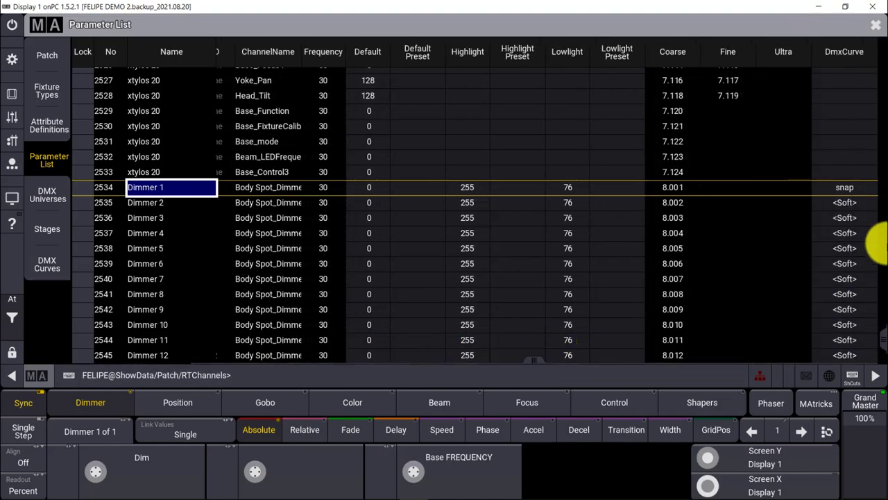
# Step: Set Dimmer 1's DMX curve to Soft in the parameter list, then save and exit the patch
pyautogui.click(847, 188)
pyautogui.click(848, 190)
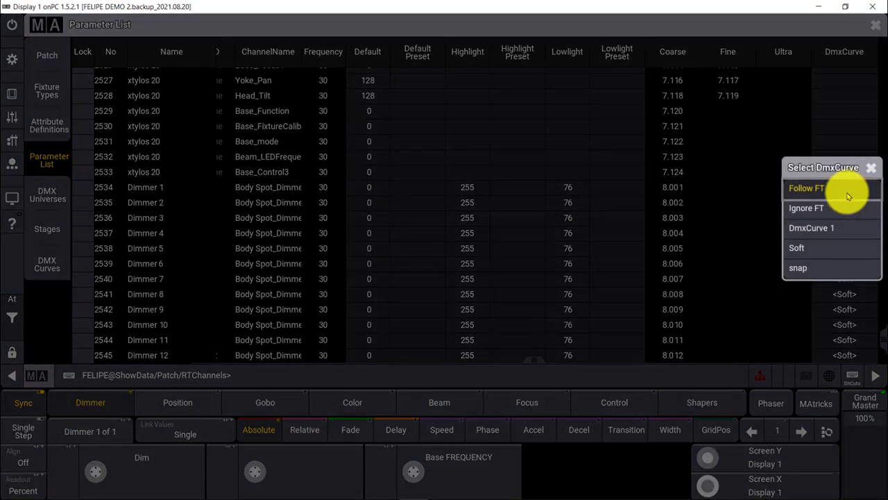
pyautogui.click(826, 251)
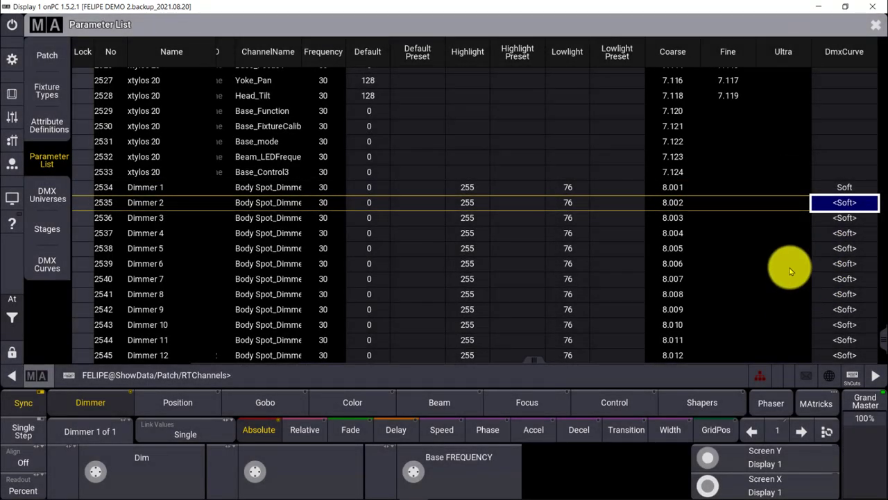
pyautogui.click(872, 25)
pyautogui.click(345, 284)
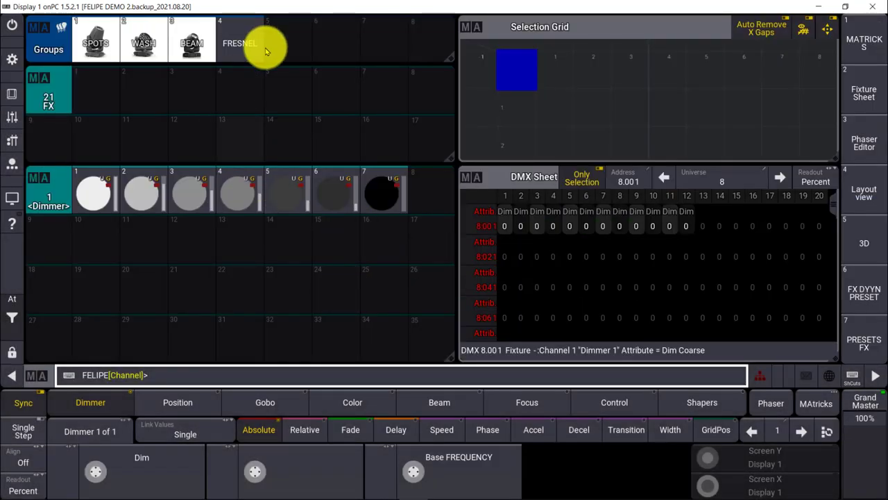
# Step: Select the FRESNEL group and raise its dimmer gradually to about 77 to compare the DMX output of all twelve channels
pyautogui.click(240, 41)
pyautogui.click(112, 417)
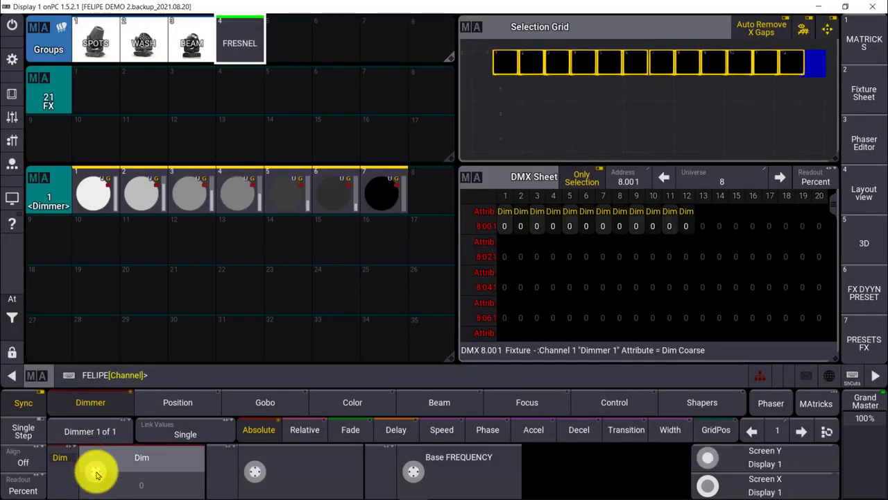
pyautogui.scroll(10, 96, 471)
pyautogui.scroll(15, 98, 474)
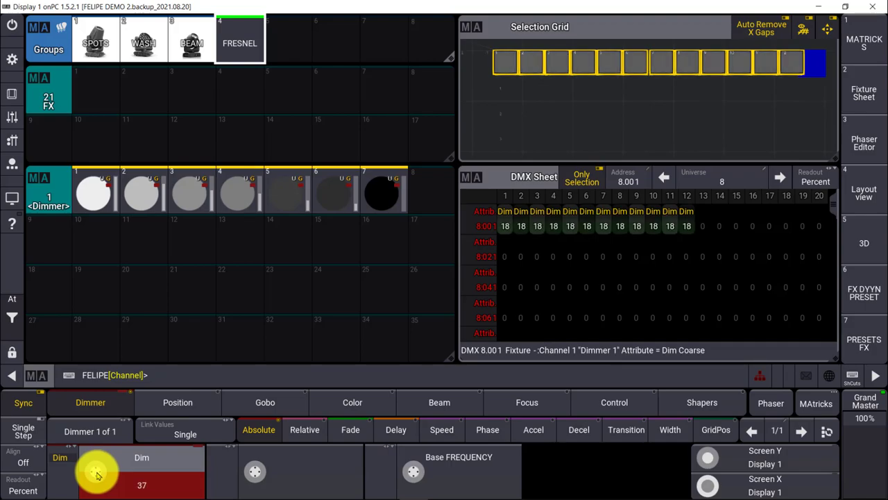
pyautogui.scroll(13, 98, 474)
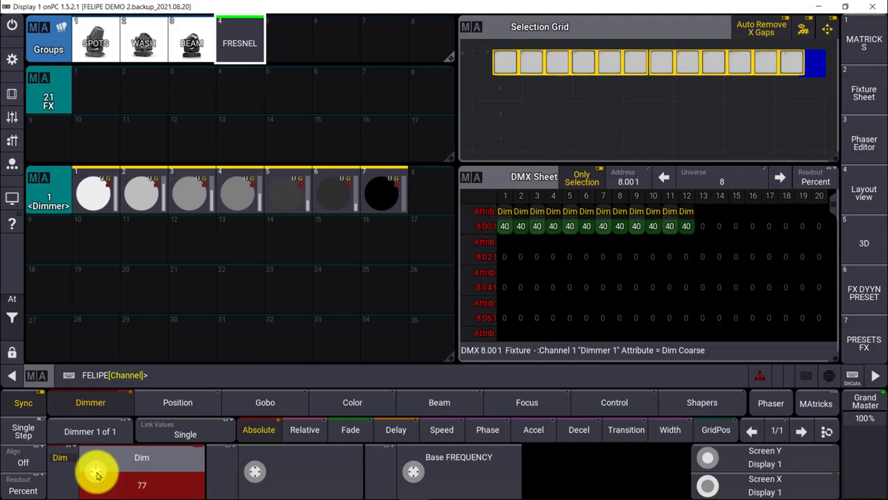